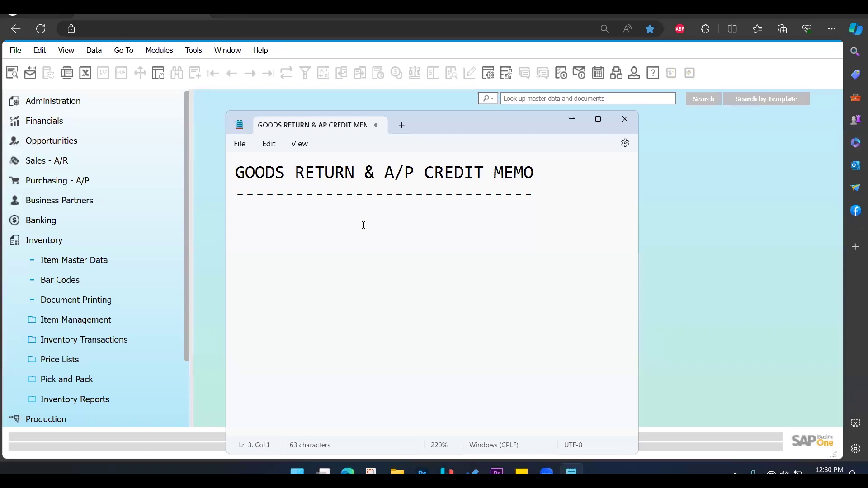
- Add the heading "GOODS RETURN (GRPO)" to the notes below the dashed line
{"action": "type", "text": "GOODS RETURN"}
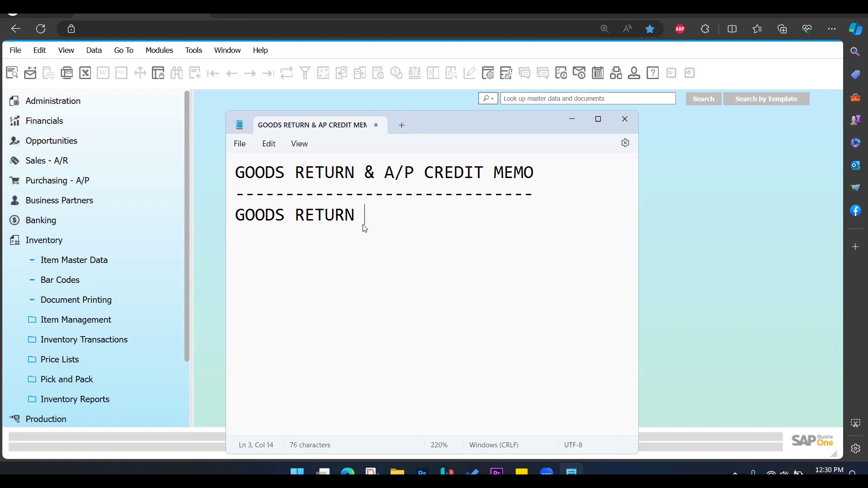
{"action": "key", "text": "Return"}
{"action": "key", "text": "Return"}
{"action": "key", "text": "Left"}
{"action": "key", "text": "Left"}
{"action": "type", "text": "(GRPO)"}
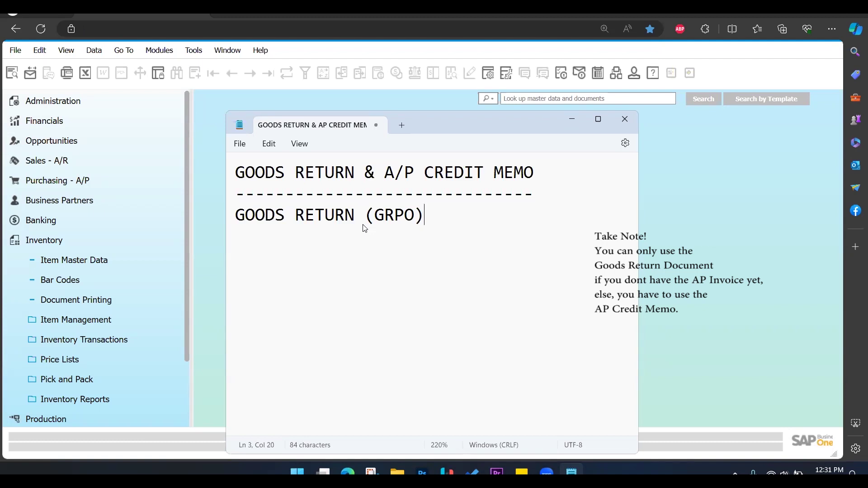
- Start the process flow below the heading, after a blank line, with PO > GRPO > "DAMAGED ITEMS" >>
{"action": "key", "text": "Return"}
{"action": "key", "text": "Return"}
{"action": "type", "text": "P"}
{"action": "key", "text": "BackSpace"}
{"action": "type", "text": "PO > "}
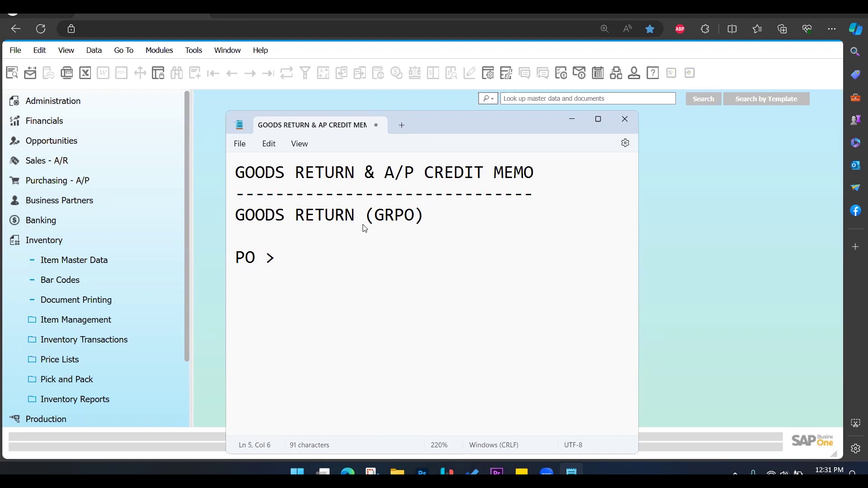
{"action": "type", "text": "GRPO >"}
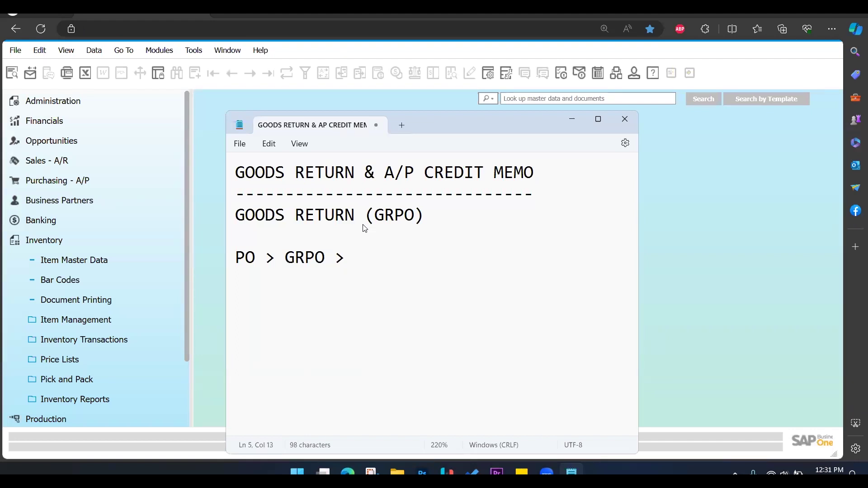
{"action": "type", "text": "\"DAMAGED"}
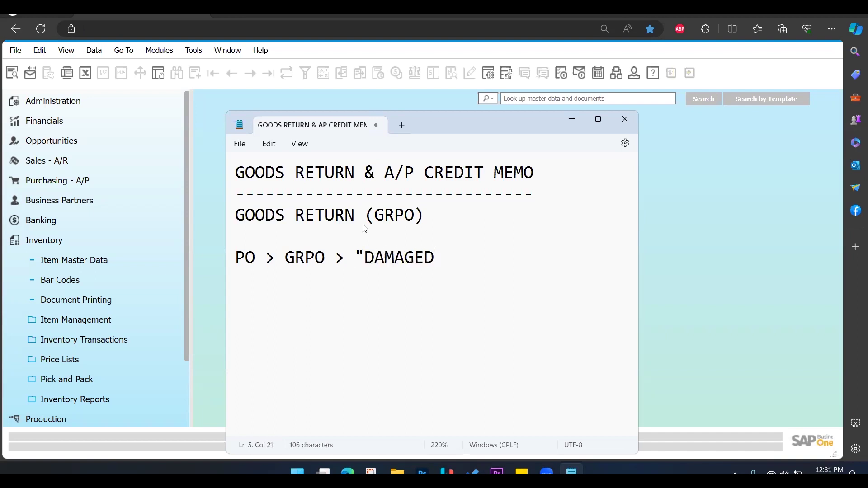
{"action": "type", "text": " ITEMS"}
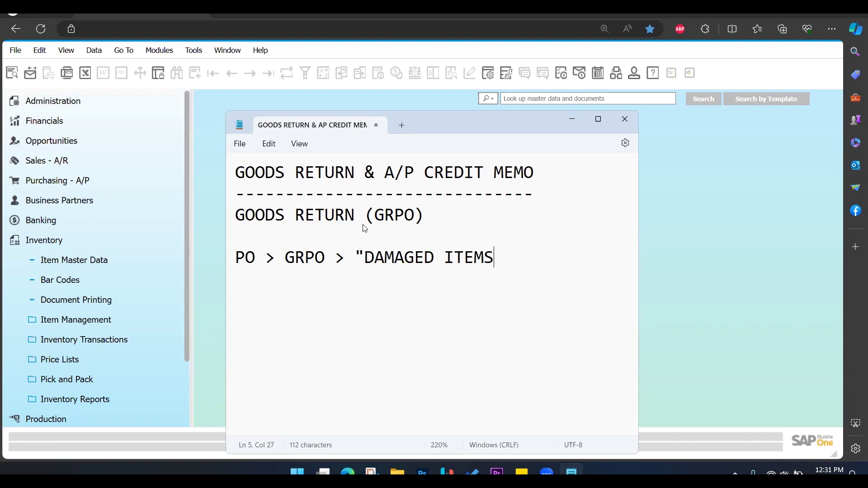
{"action": "type", "text": "\" >>"}
- Complete the process flow line in the notes by appending GOODS RETURN after the double arrow
{"action": "double_click", "coordinate": [311, 263]}
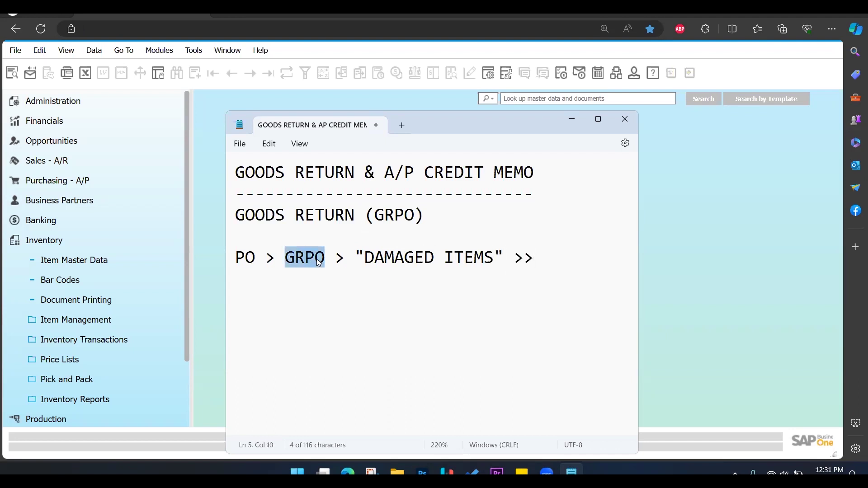
{"action": "left_click", "coordinate": [554, 259]}
{"action": "type", "text": "g"}
{"action": "key", "text": "BackSpace"}
{"action": "type", "text": "GOOS"}
{"action": "key", "text": "BackSpace"}
{"action": "type", "text": "DS "}
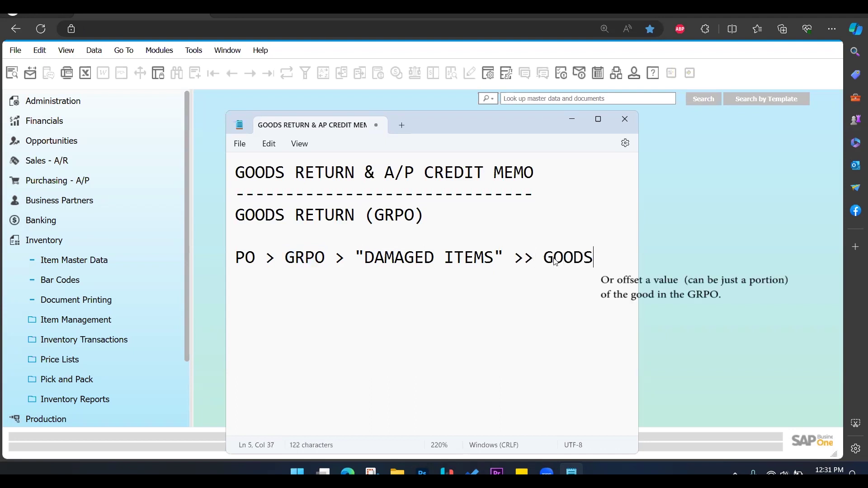
{"action": "type", "text": "RETURN"}
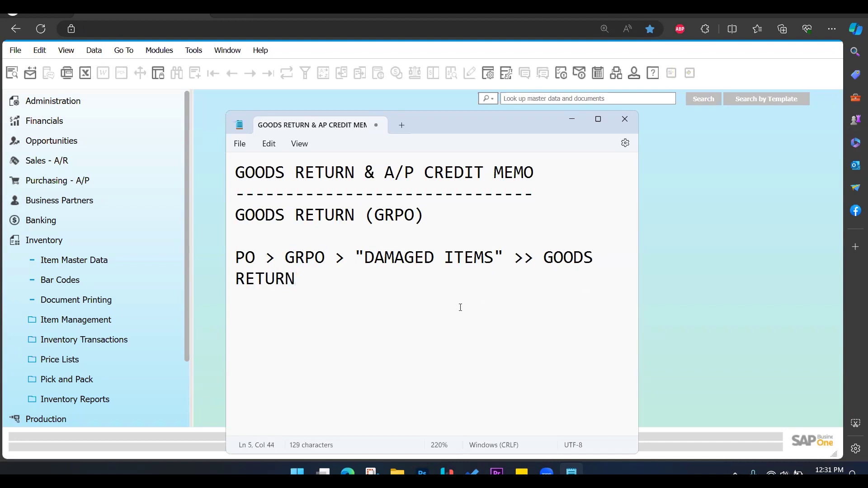
- Switch to SAP Business One and start a purchase order for vendor DJ ENTERPRISES with delivery date 14.03.24
{"action": "left_click", "coordinate": [570, 120]}
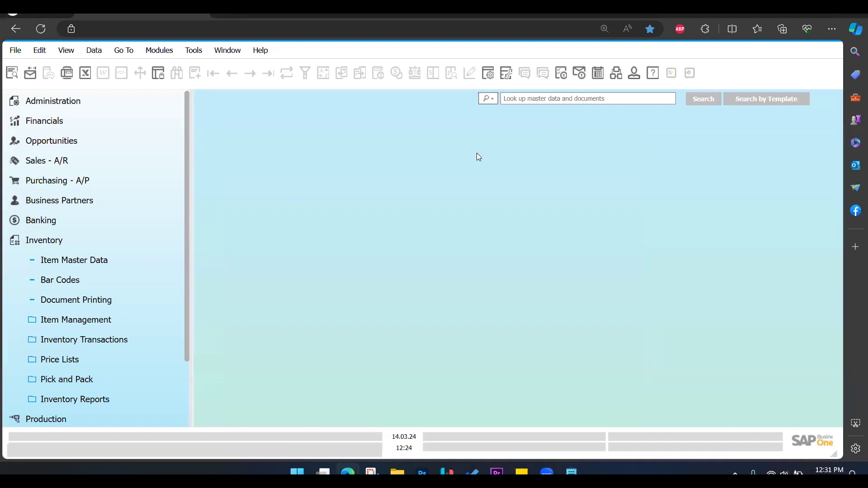
{"action": "left_click", "coordinate": [101, 181]}
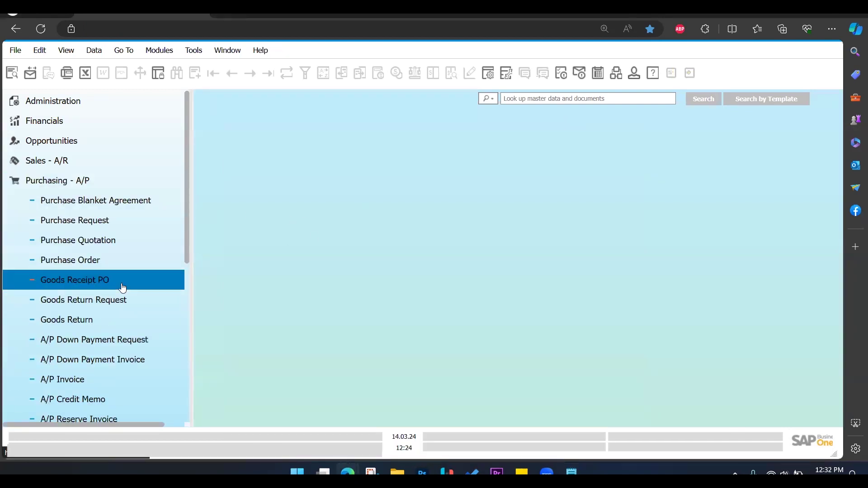
{"action": "left_click", "coordinate": [100, 270]}
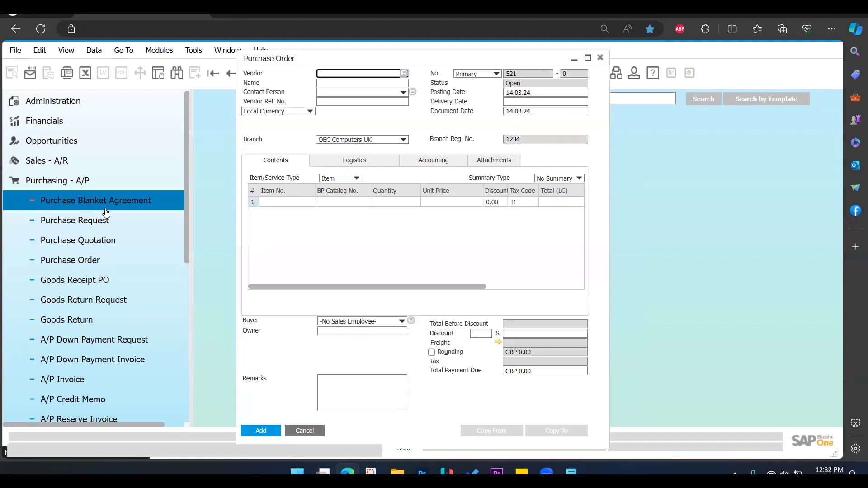
{"action": "left_click_drag", "start_coordinate": [303, 92], "coordinate": [360, 103]}
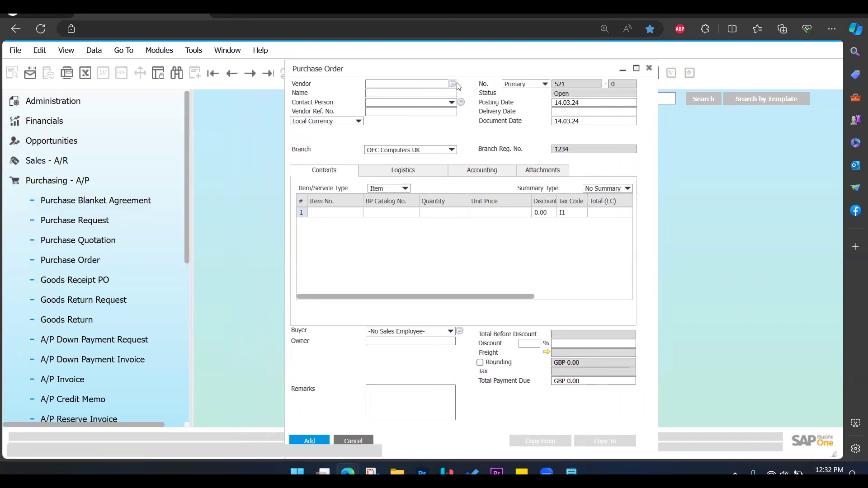
{"action": "left_click", "coordinate": [455, 83]}
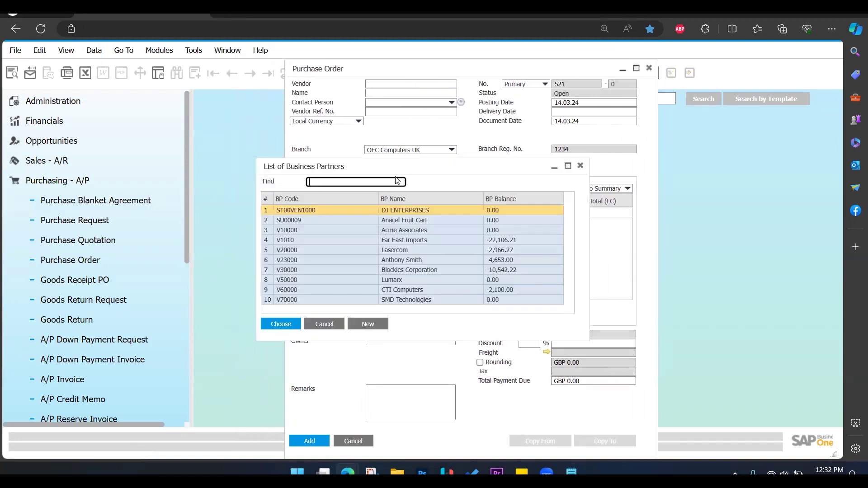
{"action": "left_click", "coordinate": [284, 326]}
- Find items beginning with ST00 and enter the mouse, ST00ITM1000, on the purchase order's first line
{"action": "left_click", "coordinate": [360, 215]}
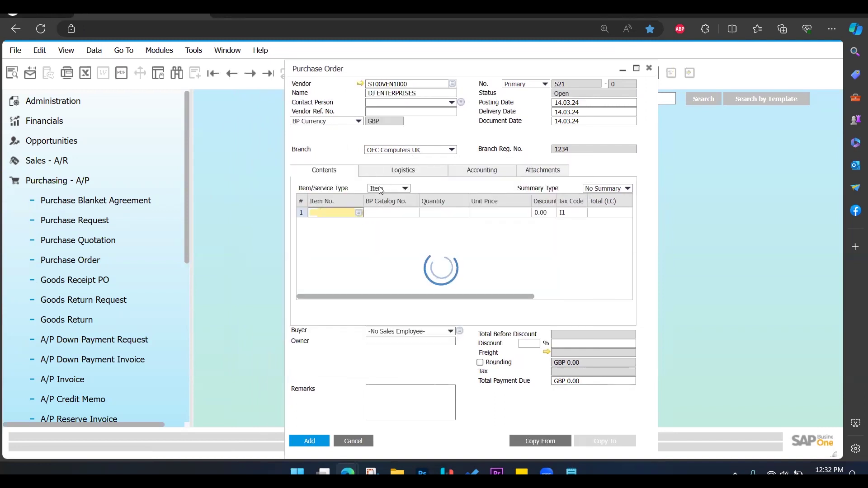
{"action": "type", "text": "ST00"}
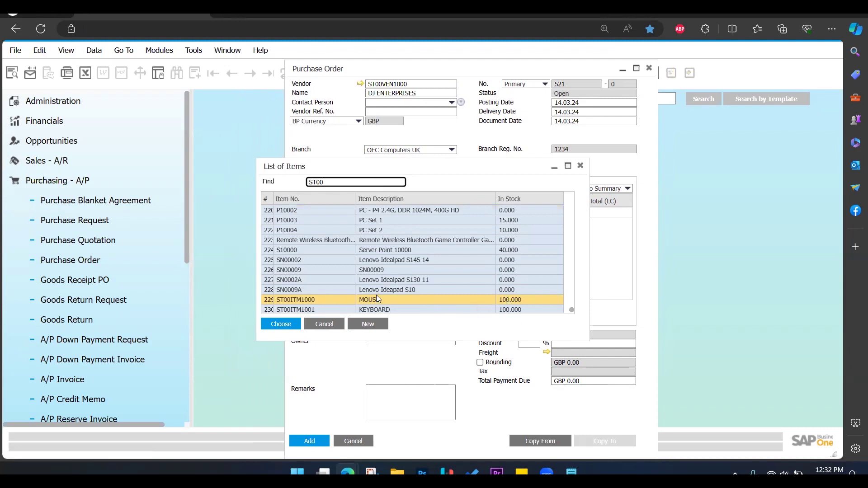
{"action": "left_click", "coordinate": [282, 326]}
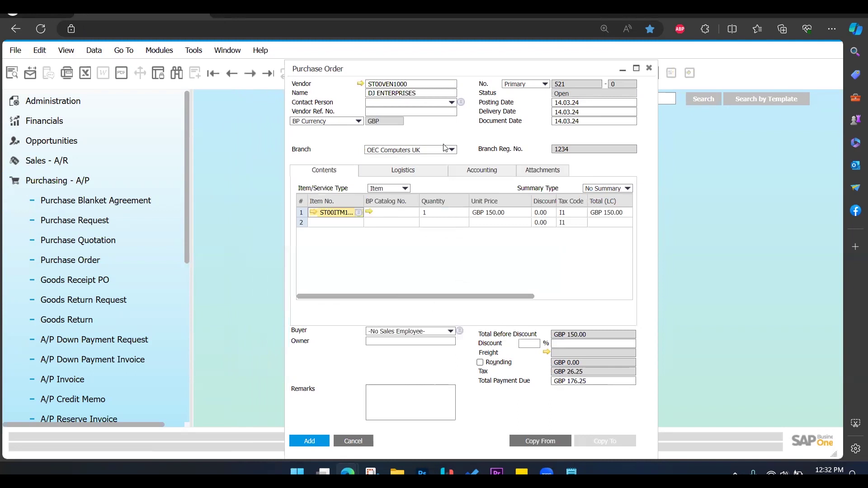
{"action": "left_click_drag", "start_coordinate": [407, 68], "coordinate": [322, 68]}
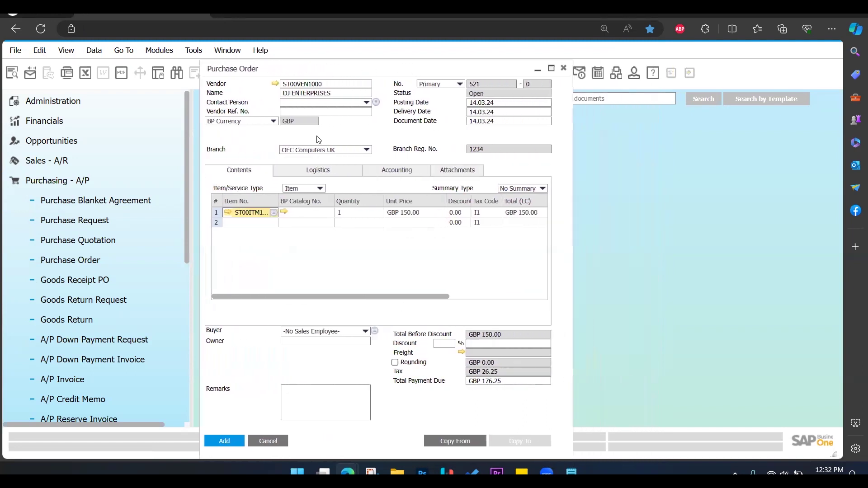
- Set the mouse line's quantity to 50 and add the purchase order
{"action": "left_click", "coordinate": [354, 216]}
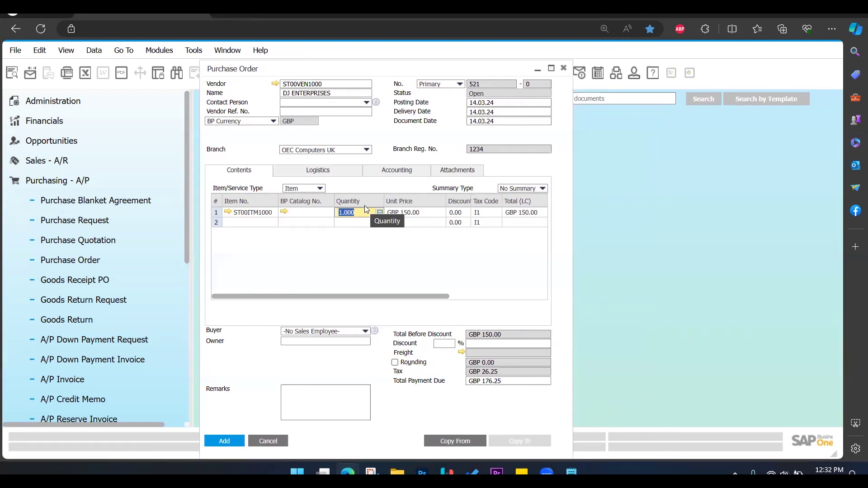
{"action": "type", "text": "50"}
{"action": "left_click", "coordinate": [355, 253]}
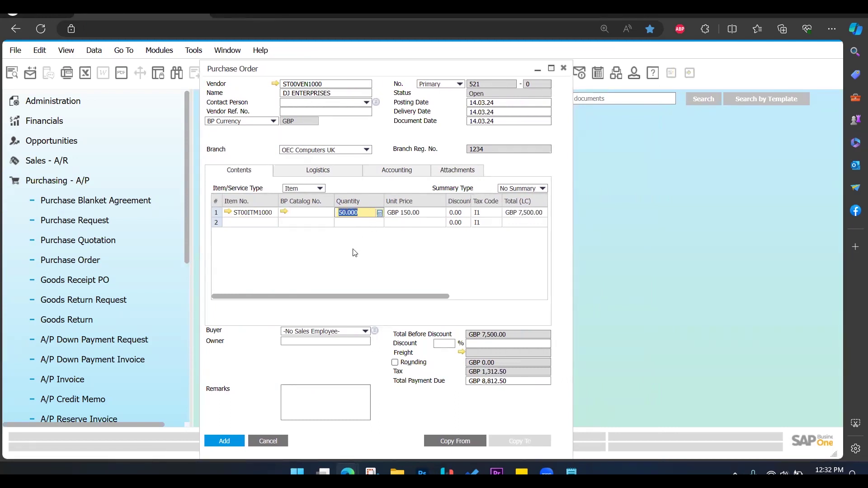
{"action": "left_click", "coordinate": [225, 441]}
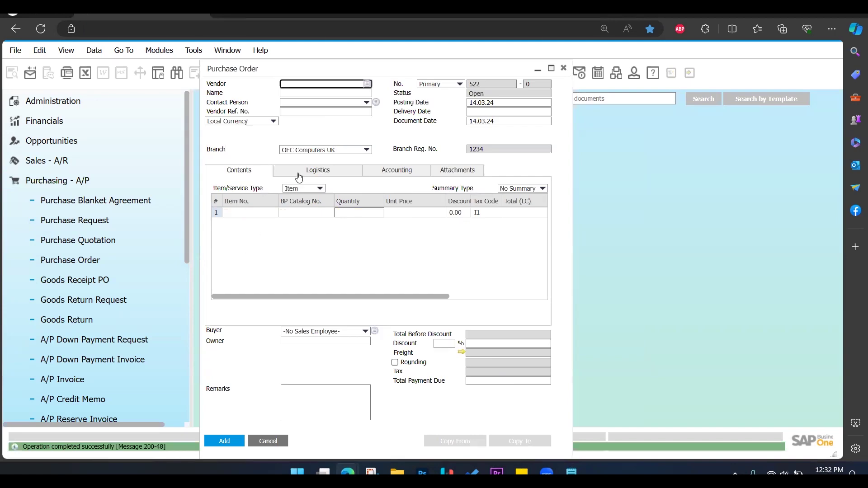
- Open the most recent purchase order and copy it to a Goods Receipt PO
{"action": "left_click_drag", "start_coordinate": [294, 69], "coordinate": [419, 69]}
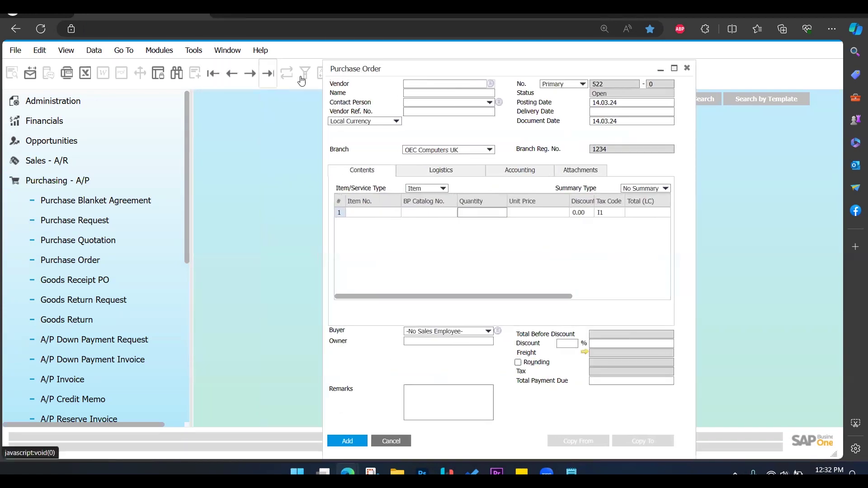
{"action": "left_click", "coordinate": [268, 74]}
{"action": "left_click", "coordinate": [530, 437]}
{"action": "left_click", "coordinate": [557, 408]}
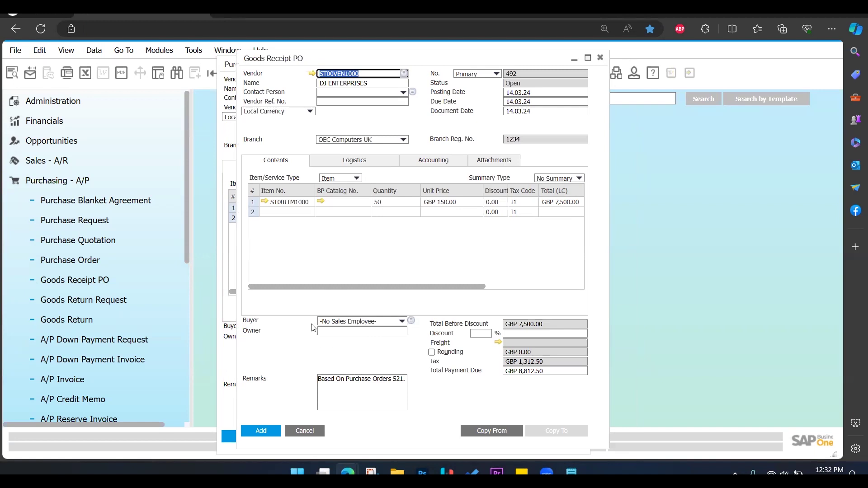
- Add the Goods Receipt PO, accept that it cannot be changed, and close the purchasing documents
{"action": "left_click", "coordinate": [265, 432]}
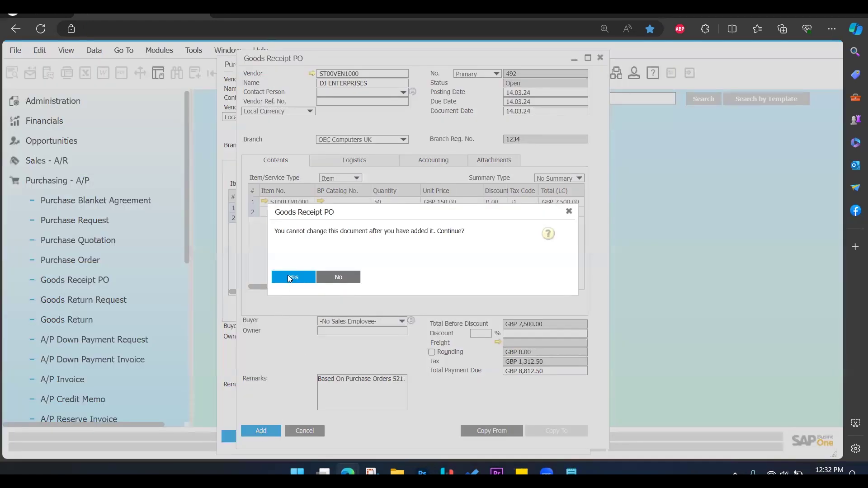
{"action": "left_click", "coordinate": [288, 277]}
{"action": "left_click", "coordinate": [600, 58]}
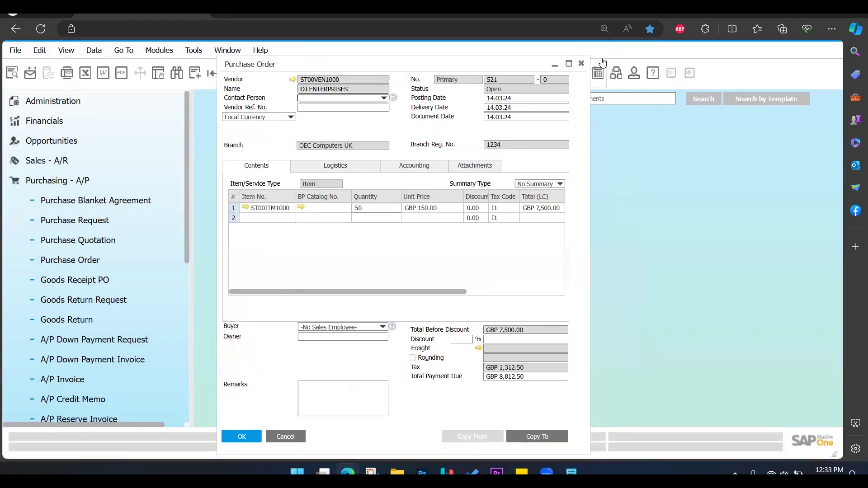
{"action": "left_click", "coordinate": [601, 58]}
- Look up items beginning with ST00 in Item Master Data to check the mouse's stock, then close the lookup
{"action": "scroll", "coordinate": [55, 320], "scroll_direction": "down", "scroll_amount": 3}
{"action": "scroll", "coordinate": [51, 200], "scroll_direction": "up", "scroll_amount": 3}
{"action": "left_click", "coordinate": [48, 180]}
{"action": "left_click", "coordinate": [68, 241]}
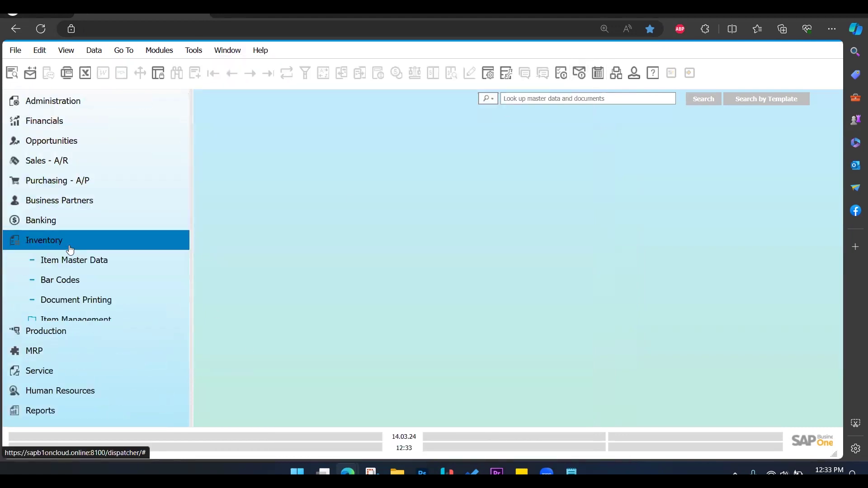
{"action": "left_click", "coordinate": [82, 260]}
{"action": "type", "text": "ST00"}
{"action": "key", "text": "Tab"}
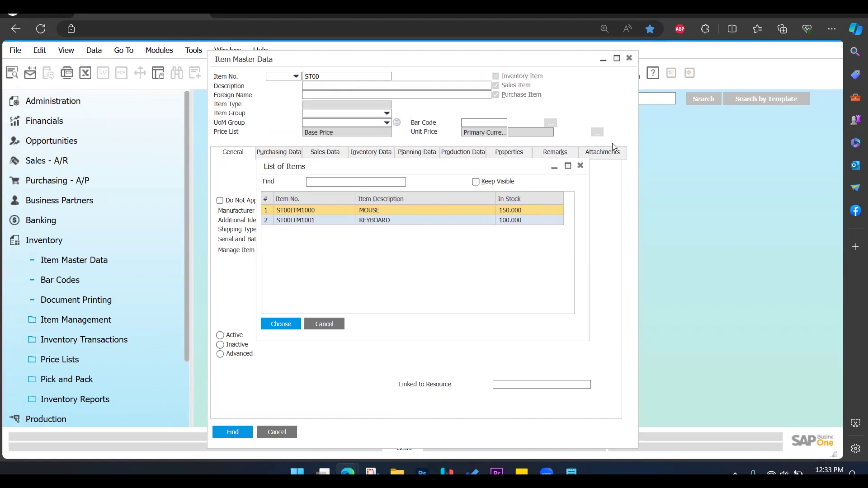
{"action": "left_click", "coordinate": [581, 167]}
{"action": "left_click", "coordinate": [629, 58]}
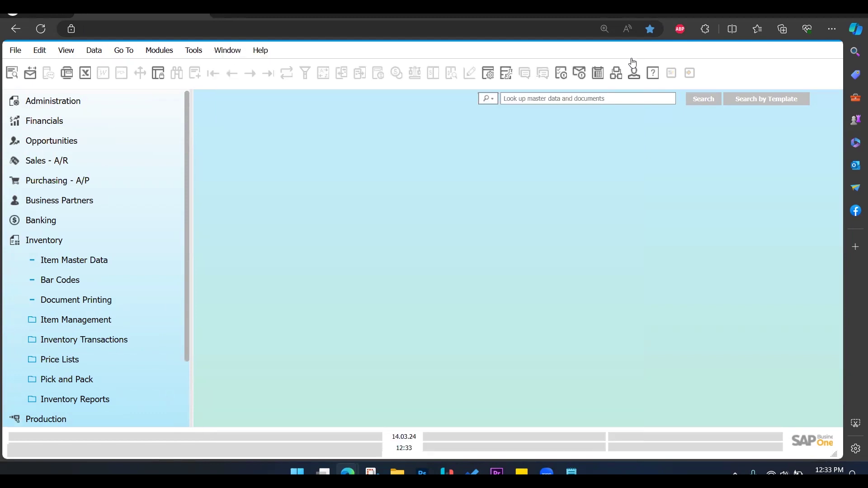
- Open the most recent Goods Receipt PO for DJ ENTERPRISES and copy it to a Goods Return
{"action": "left_click", "coordinate": [48, 240]}
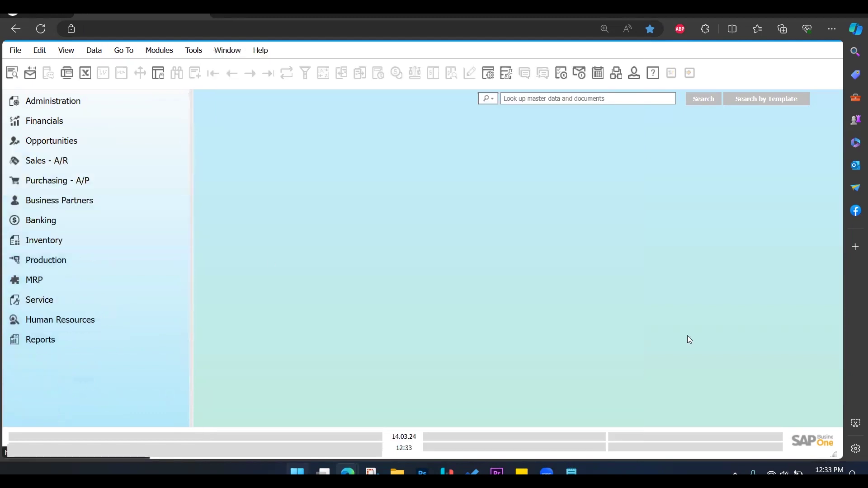
{"action": "left_click", "coordinate": [70, 183]}
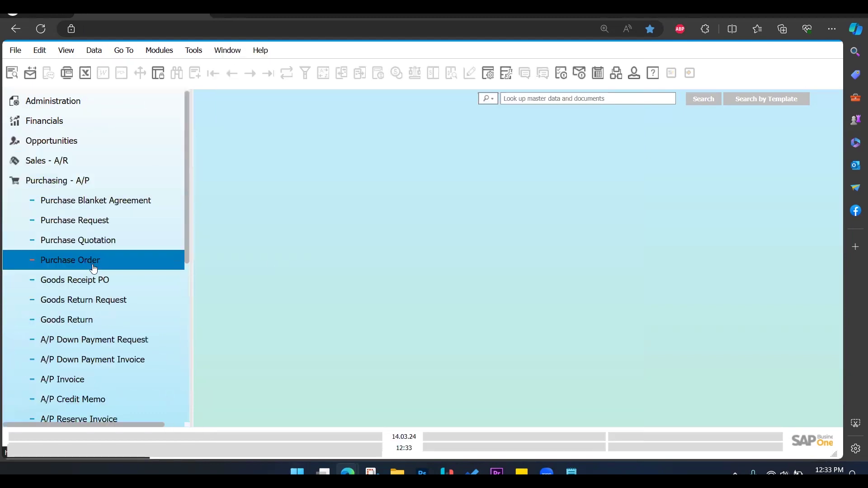
{"action": "left_click", "coordinate": [101, 283]}
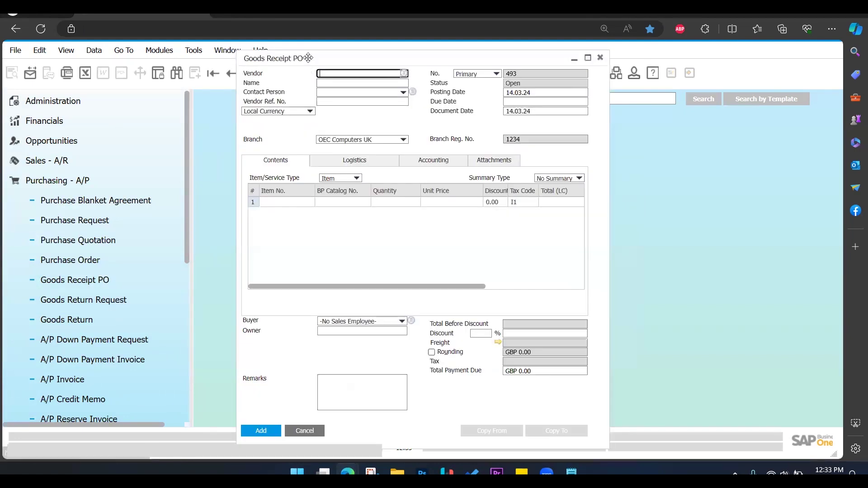
{"action": "left_click_drag", "start_coordinate": [437, 60], "coordinate": [329, 60]}
{"action": "left_click", "coordinate": [576, 438]}
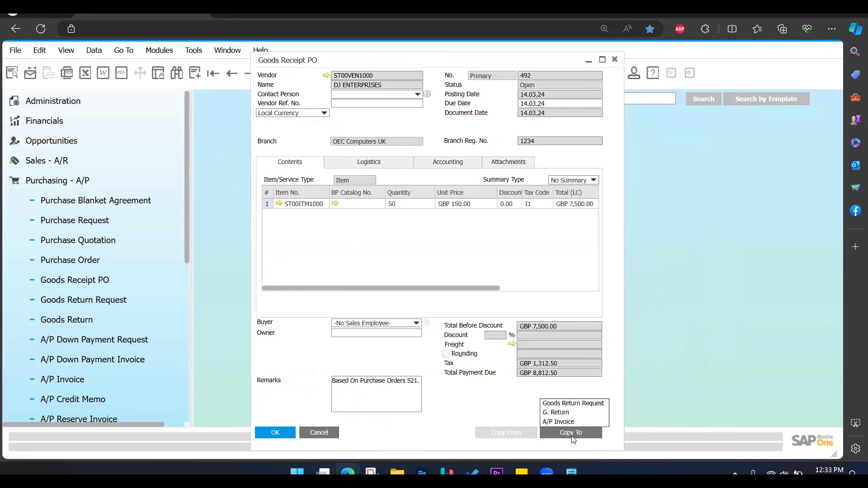
{"action": "left_click", "coordinate": [568, 413]}
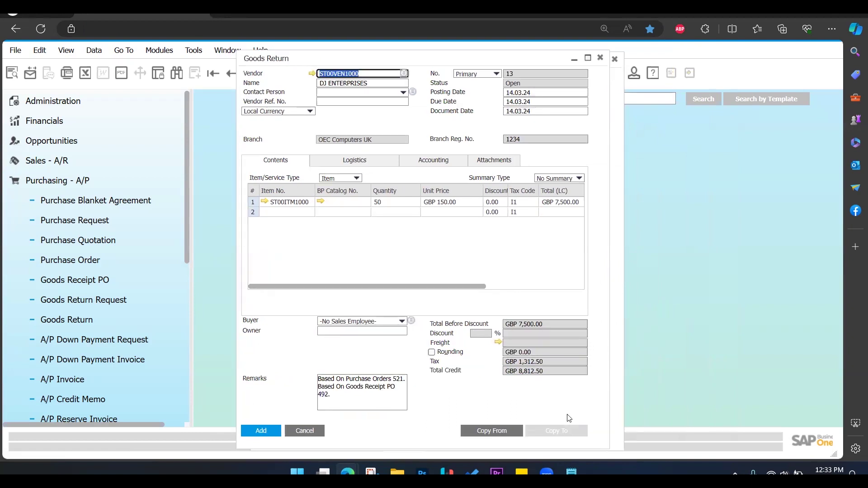
- Set the quantity of item ST00ITM1000 on the Goods Return to 10
{"action": "left_click", "coordinate": [389, 221]}
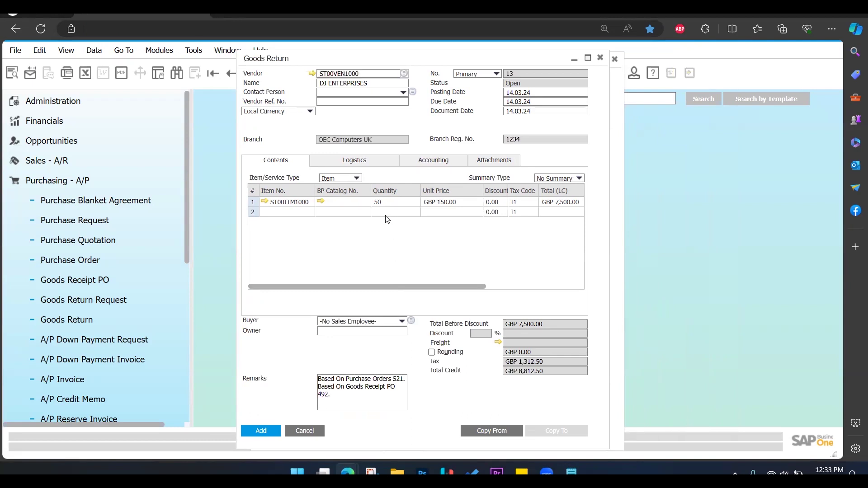
{"action": "left_click", "coordinate": [391, 202]}
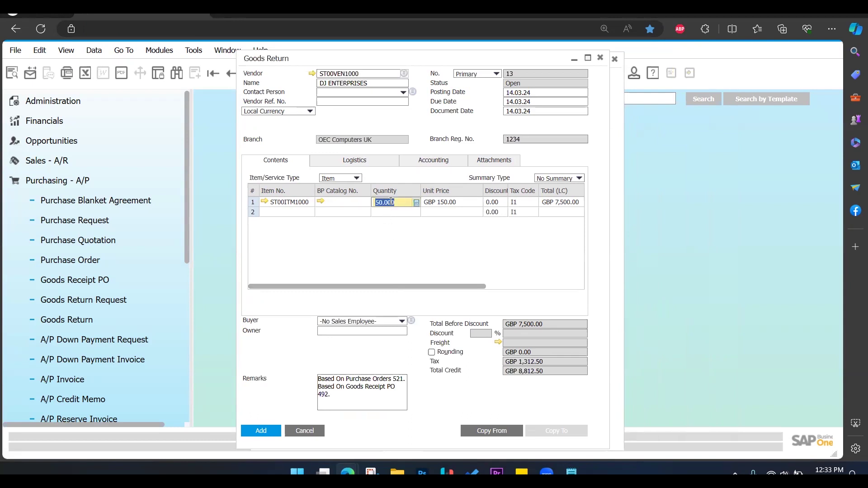
{"action": "key", "text": "BackSpace"}
{"action": "key", "text": "Tab"}
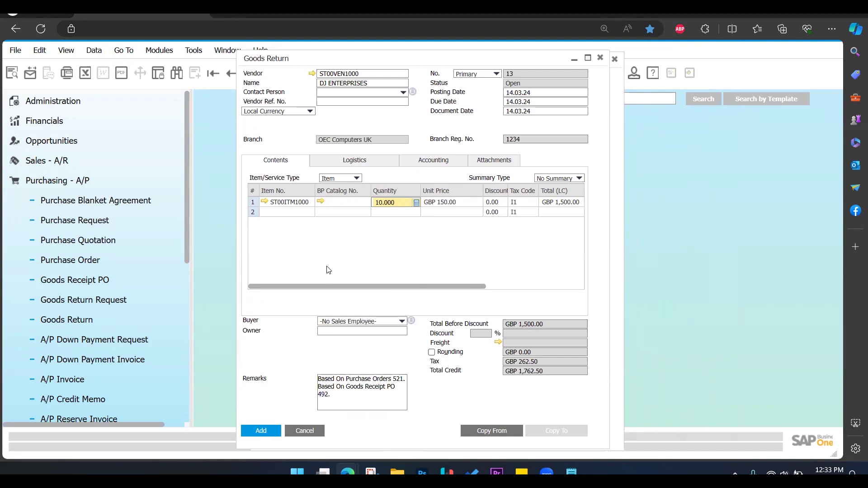
- Add the Goods Return, accept that it cannot be changed, and close the Goods Return and Goods Receipt PO
{"action": "left_click", "coordinate": [262, 431]}
{"action": "left_click", "coordinate": [296, 277]}
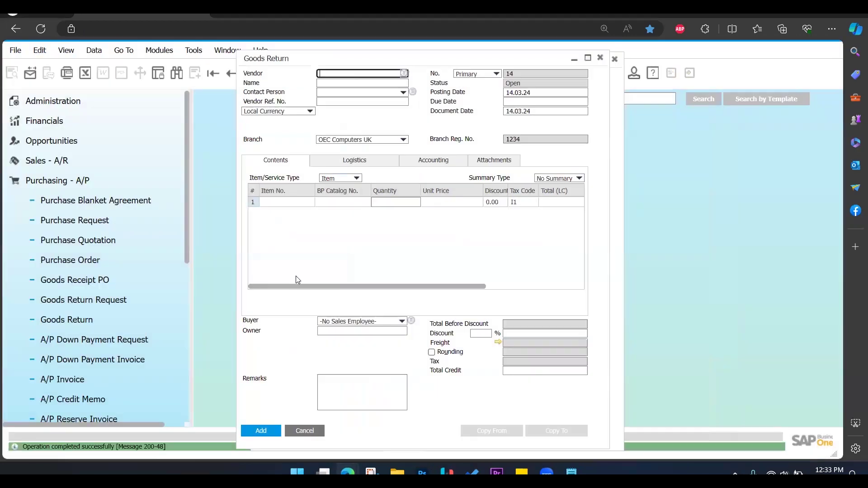
{"action": "left_click", "coordinate": [600, 57]}
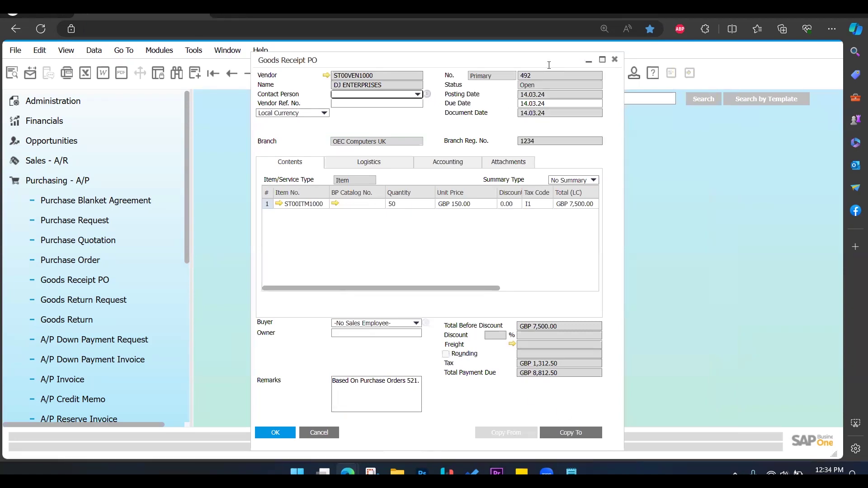
{"action": "left_click", "coordinate": [614, 59]}
- Open the most recent Goods Receipt PO for DJ ENTERPRISES and copy it to an A/P Invoice
{"action": "left_click", "coordinate": [100, 290]}
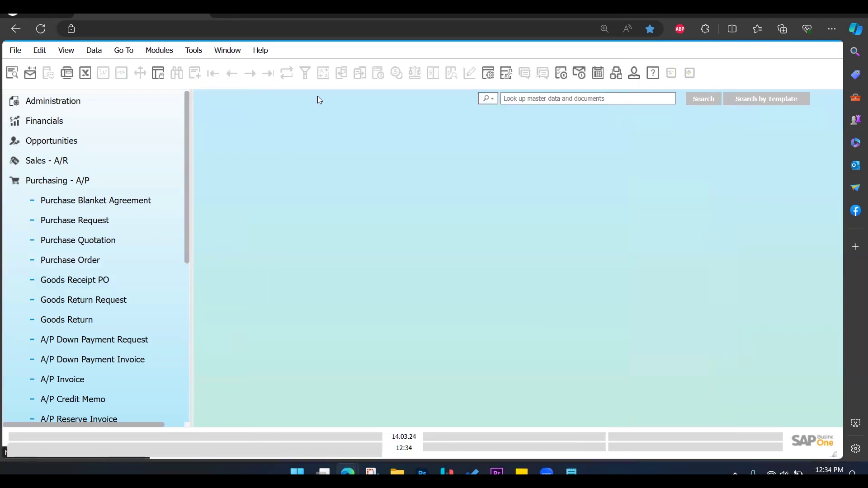
{"action": "left_click", "coordinate": [269, 80]}
{"action": "left_click_drag", "start_coordinate": [535, 59], "coordinate": [369, 67]}
{"action": "left_click", "coordinate": [559, 437]}
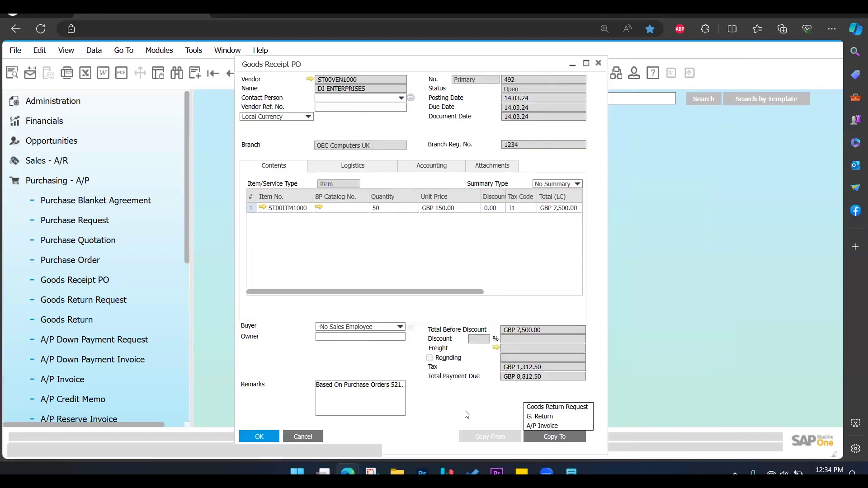
{"action": "left_click", "coordinate": [544, 427]}
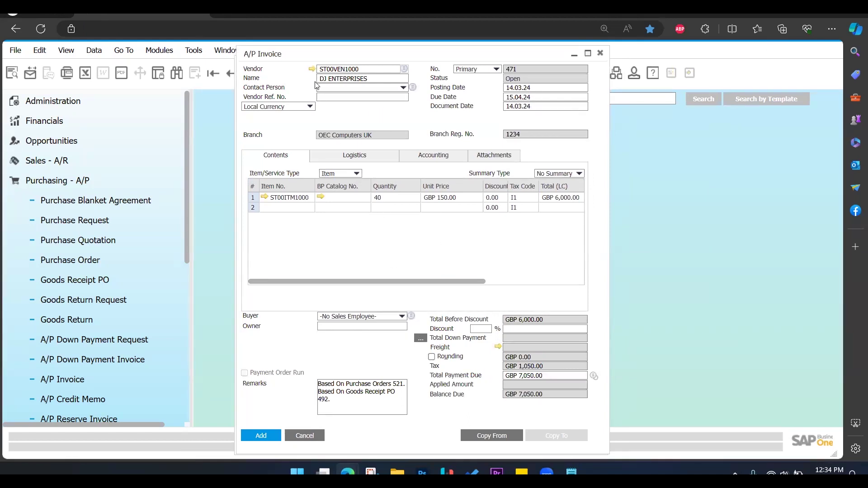
{"action": "left_click_drag", "start_coordinate": [307, 58], "coordinate": [322, 63]}
{"action": "left_click_drag", "start_coordinate": [336, 112], "coordinate": [590, 149]}
{"action": "left_click_drag", "start_coordinate": [410, 68], "coordinate": [322, 72]}
{"action": "left_click", "coordinate": [470, 69]}
{"action": "left_click_drag", "start_coordinate": [616, 62], "coordinate": [355, 59]}
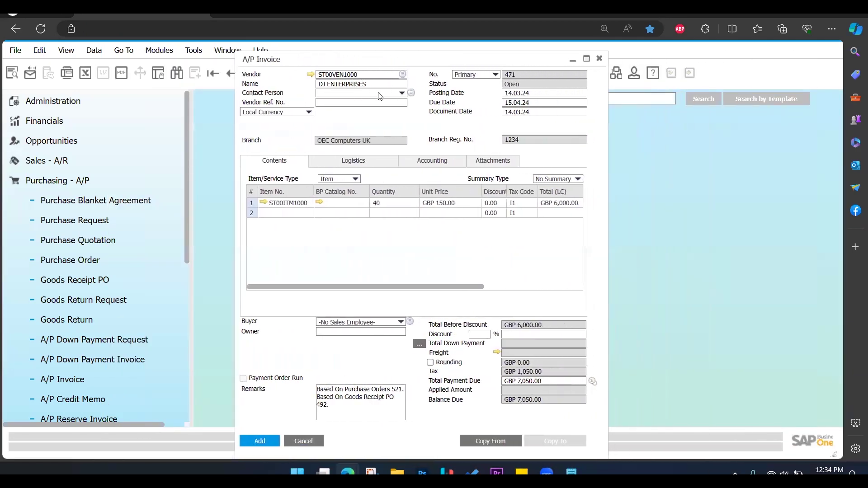
- Set the invoice's payment means to cash from Petty Cash G/L account 160000, paying the full balance due
{"action": "right_click", "coordinate": [388, 362]}
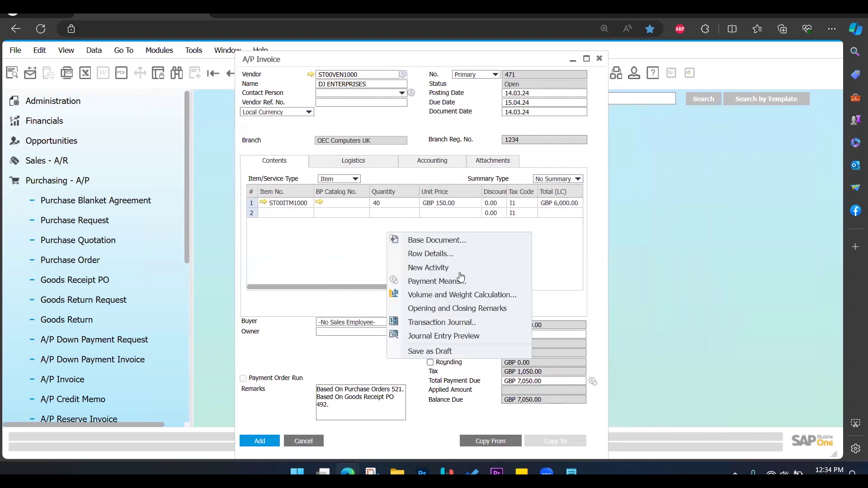
{"action": "left_click", "coordinate": [444, 281]}
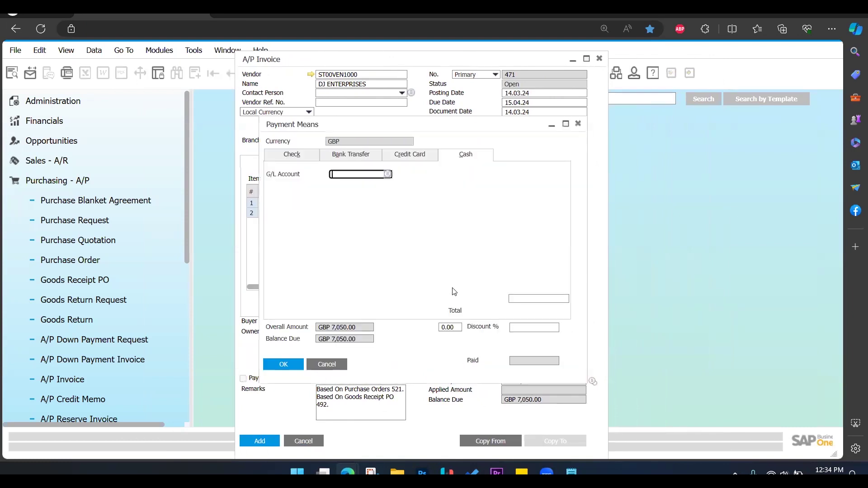
{"action": "left_click", "coordinate": [388, 174]}
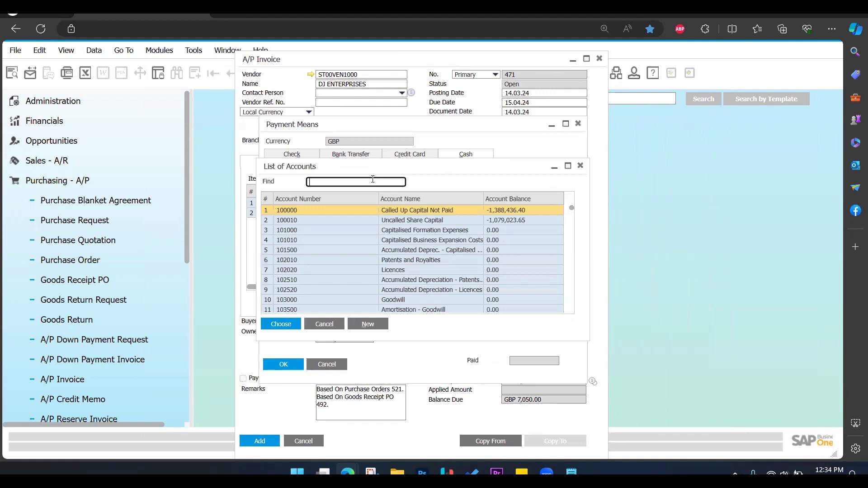
{"action": "left_click", "coordinate": [281, 324]}
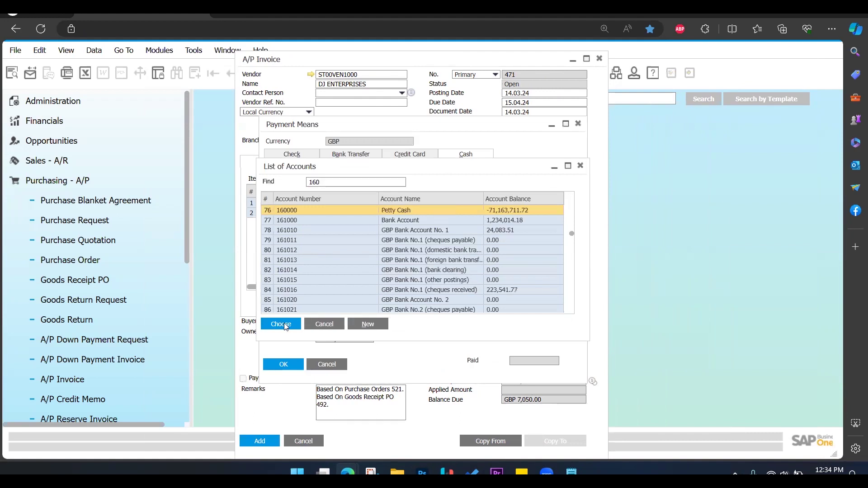
{"action": "left_click", "coordinate": [526, 299]}
{"action": "right_click", "coordinate": [527, 296]}
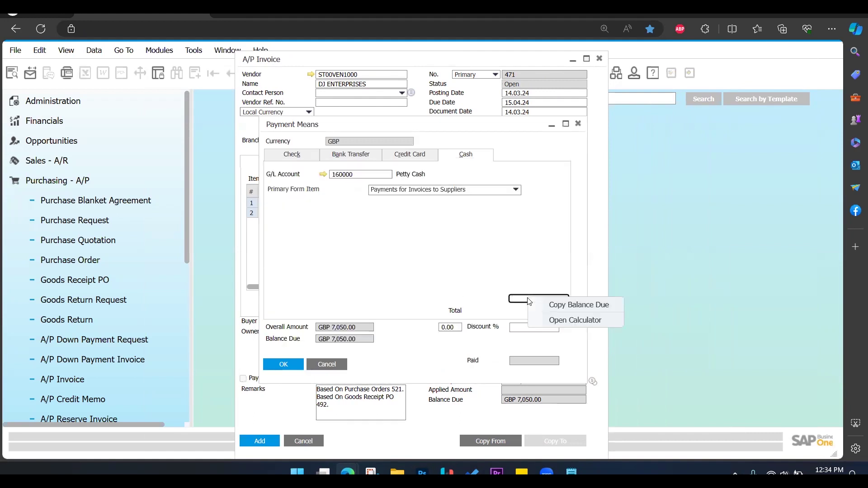
{"action": "left_click", "coordinate": [568, 305]}
{"action": "left_click", "coordinate": [283, 365]}
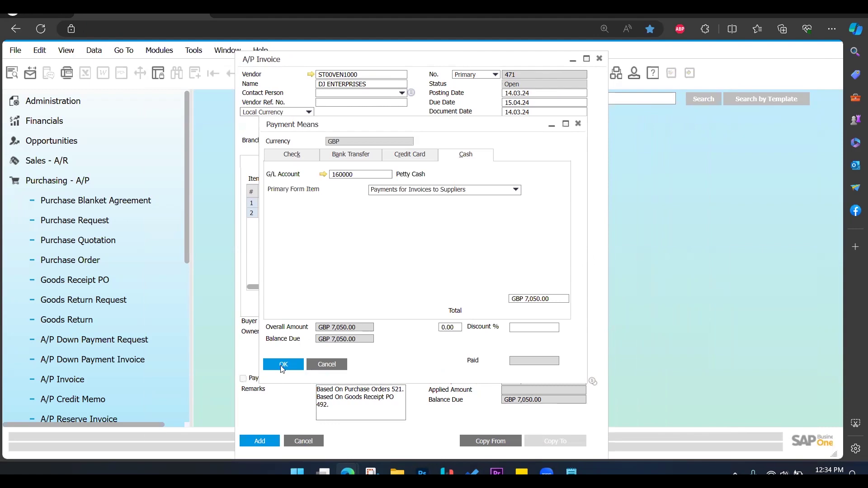
- Add the A/P Invoice, accept that it cannot be changed, and close the invoice form
{"action": "left_click", "coordinate": [259, 441]}
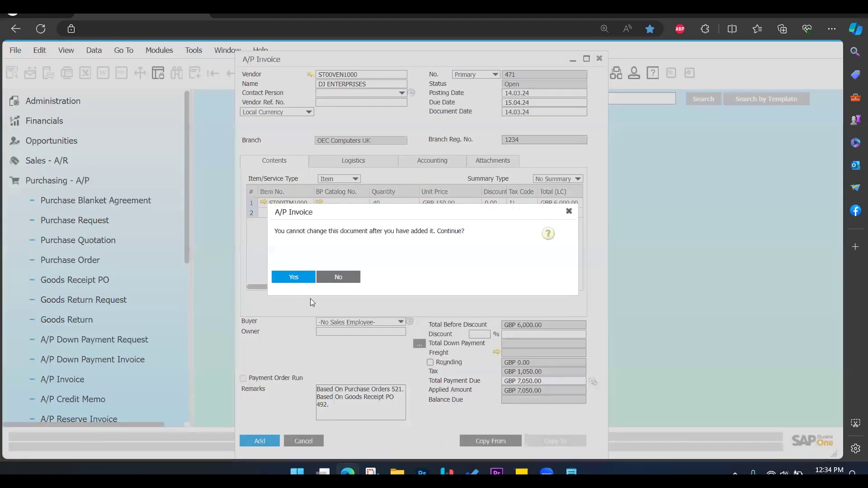
{"action": "left_click", "coordinate": [294, 277]}
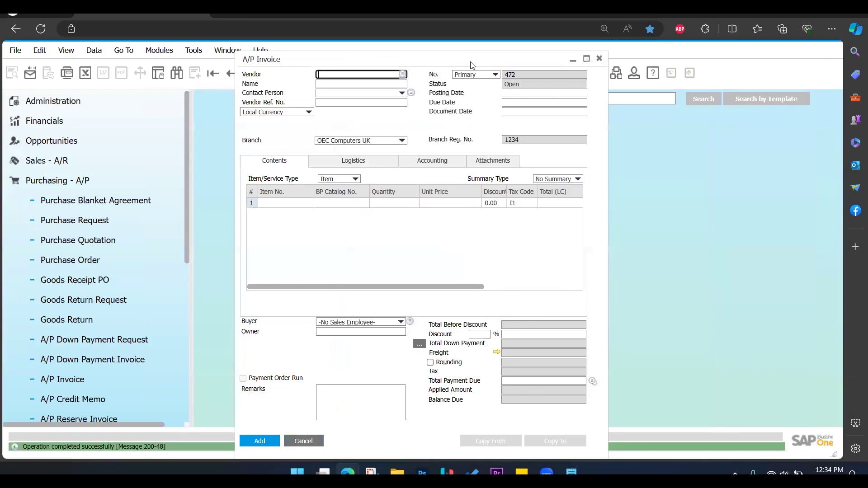
{"action": "left_click", "coordinate": [599, 59]}
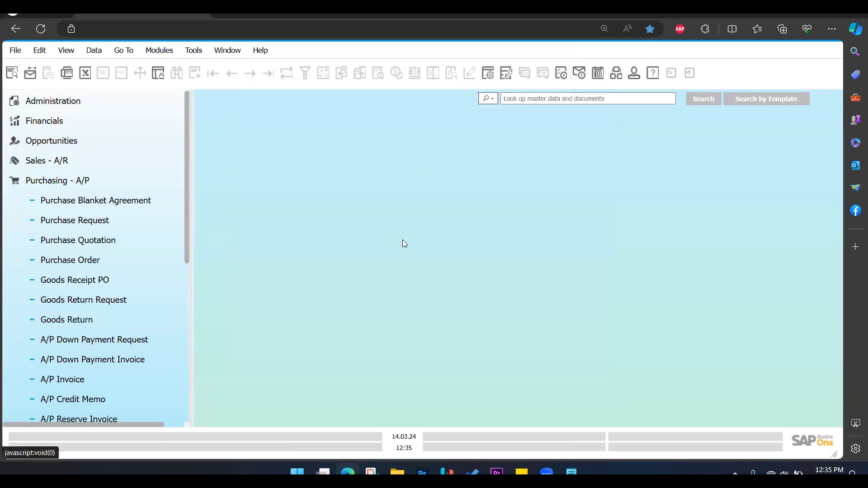
- Open the most recent purchase order for DJ ENTERPRISES and show its Relationship Map at full size
{"action": "left_click", "coordinate": [92, 260]}
{"action": "left_click_drag", "start_coordinate": [317, 58], "coordinate": [367, 59]}
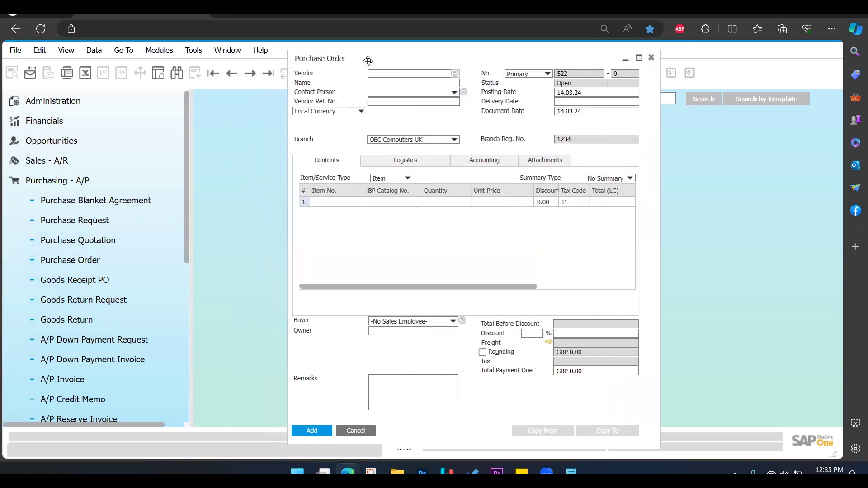
{"action": "left_click", "coordinate": [270, 78]}
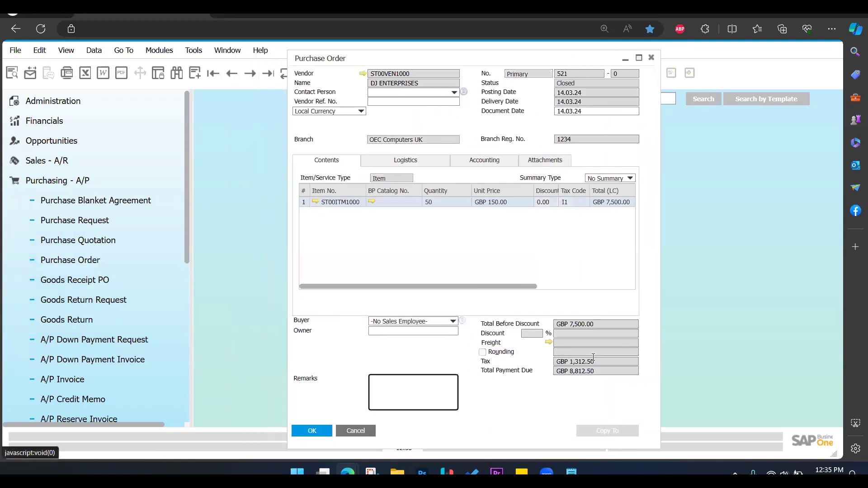
{"action": "right_click", "coordinate": [533, 413]}
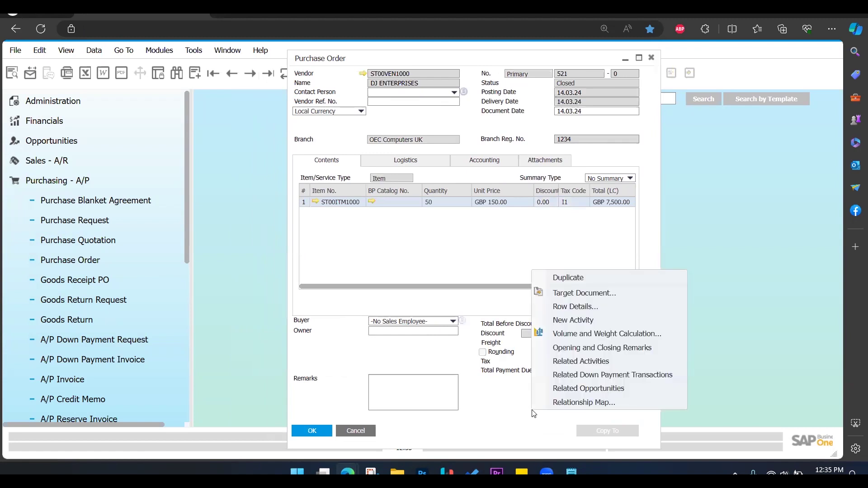
{"action": "left_click", "coordinate": [569, 404]}
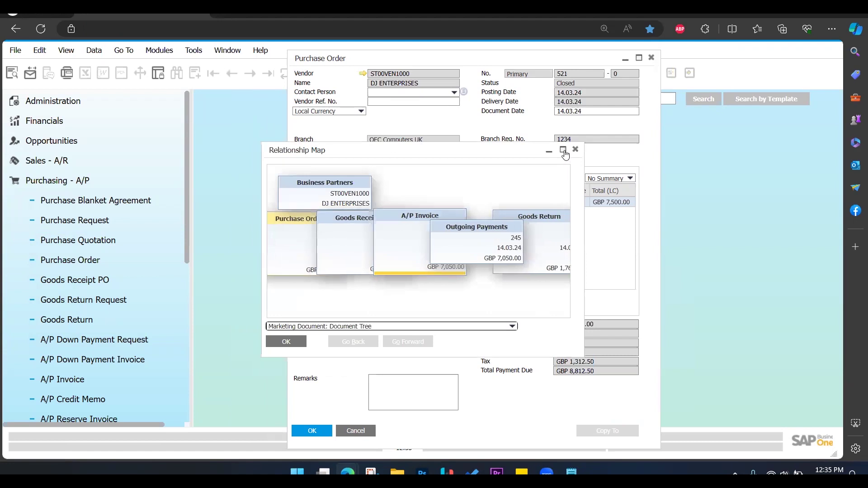
{"action": "left_click", "coordinate": [563, 149]}
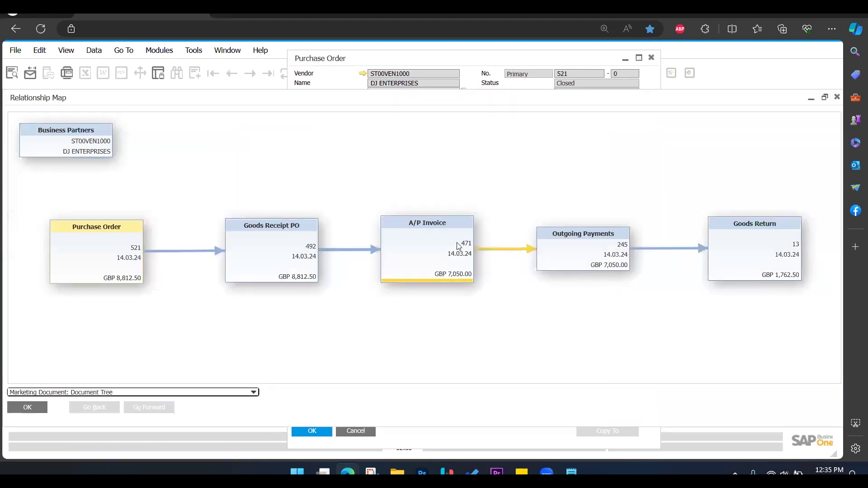
- Arrange the map with Goods Return above Goods Receipt PO and the invoice and payment in line, and close the map and purchase order
{"action": "left_click_drag", "start_coordinate": [729, 242], "coordinate": [329, 138]}
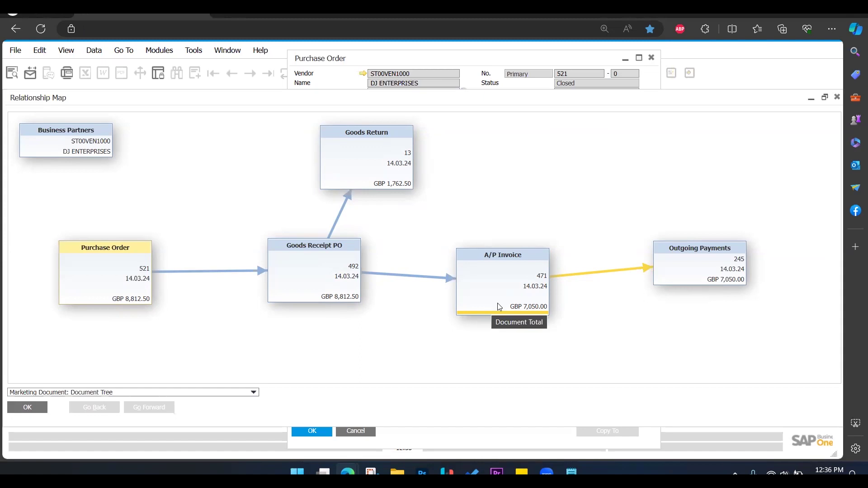
{"action": "left_click_drag", "start_coordinate": [513, 298], "coordinate": [504, 276]}
{"action": "left_click_drag", "start_coordinate": [719, 263], "coordinate": [716, 283]}
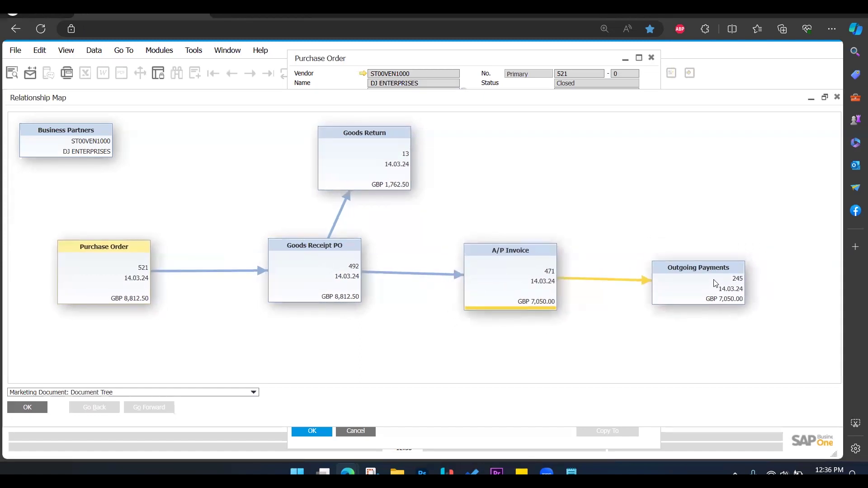
{"action": "left_click", "coordinate": [837, 97]}
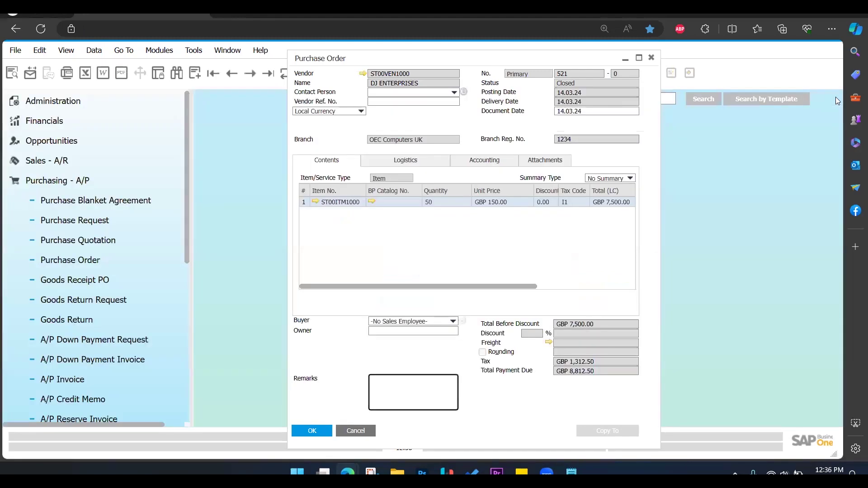
{"action": "left_click", "coordinate": [651, 58]}
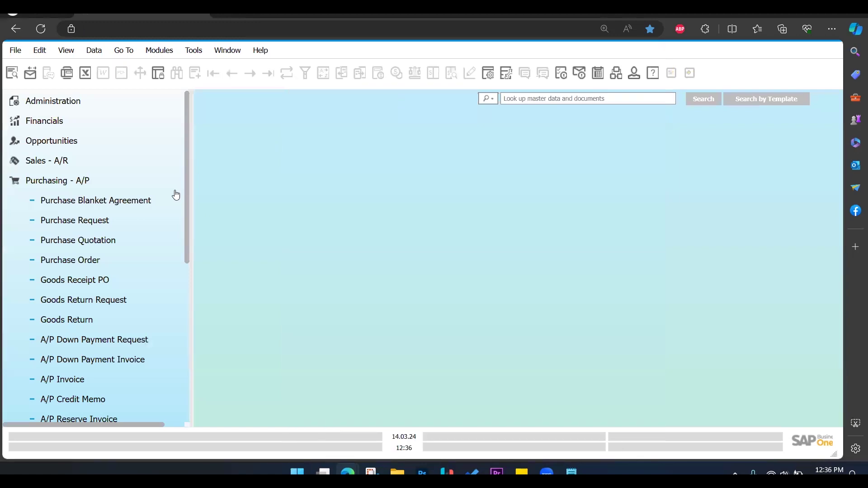
- Look up items beginning with ST00 in Item Master Data to check the mouse's stock after the return
{"action": "scroll", "coordinate": [91, 317], "scroll_direction": "down", "scroll_amount": 5}
{"action": "scroll", "coordinate": [86, 253], "scroll_direction": "up", "scroll_amount": 5}
{"action": "left_click", "coordinate": [59, 181]}
{"action": "left_click", "coordinate": [58, 240]}
{"action": "left_click", "coordinate": [104, 267]}
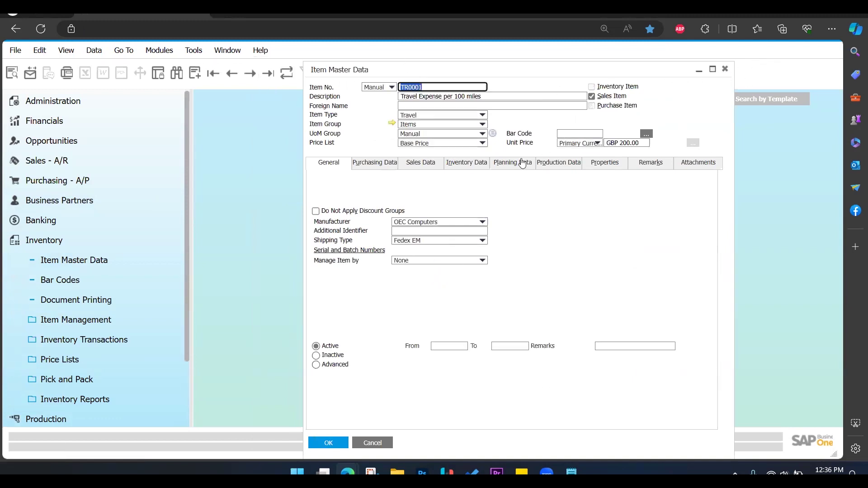
{"action": "key", "text": "ctrl+f"}
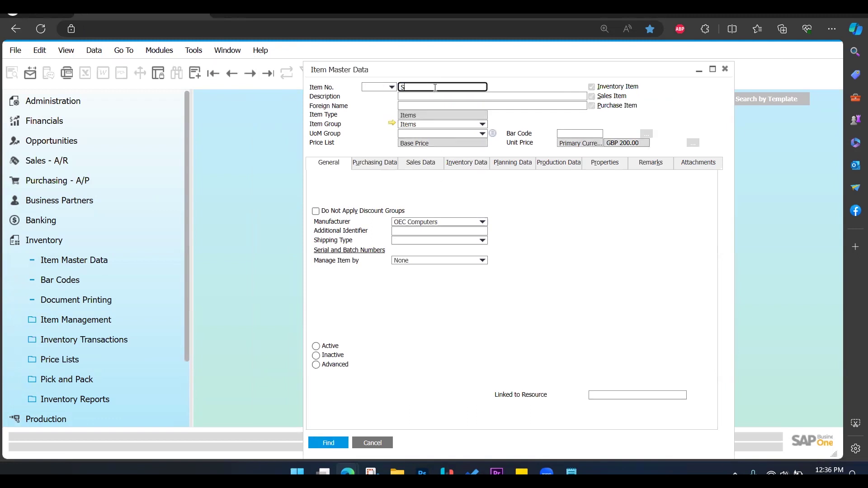
{"action": "type", "text": "ST00"}
{"action": "key", "text": "Return"}
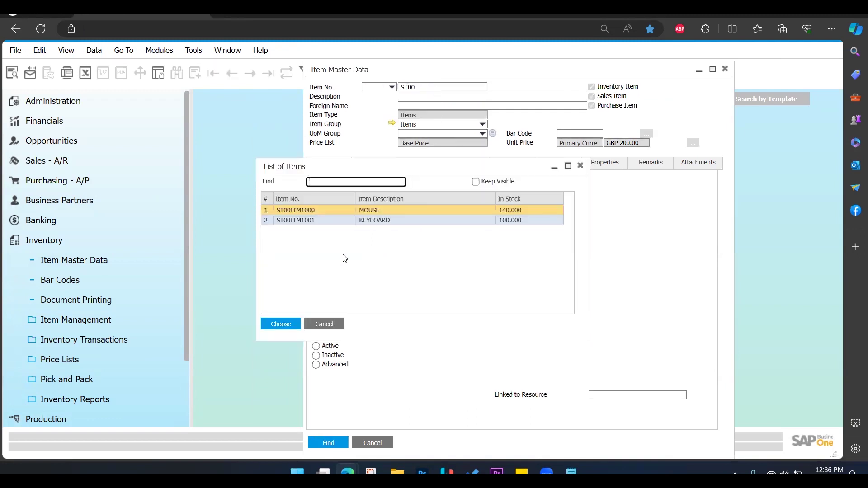
{"action": "left_click_drag", "start_coordinate": [413, 168], "coordinate": [468, 176]}
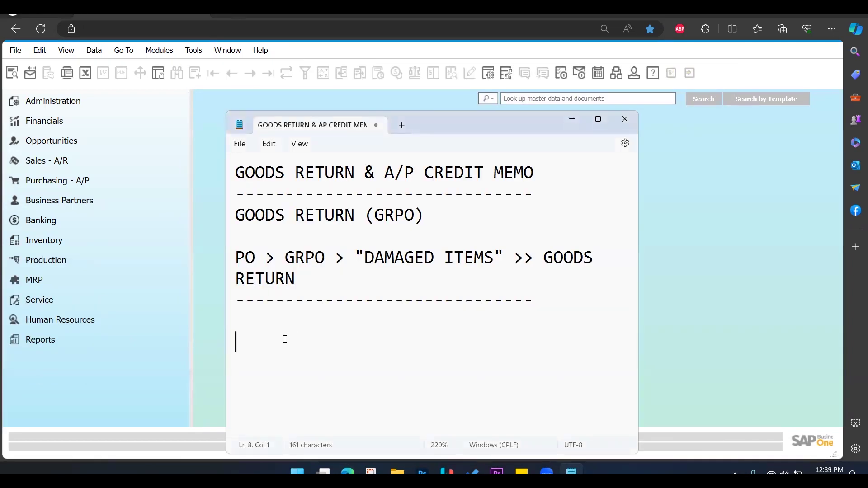
- Switch to the Notepad notes and add the heading "A/P CREDIT MEMO (AP INVOICE)" below the last divider line
{"action": "key", "text": "BackSpace"}
{"action": "type", "text": "A/P CRED"}
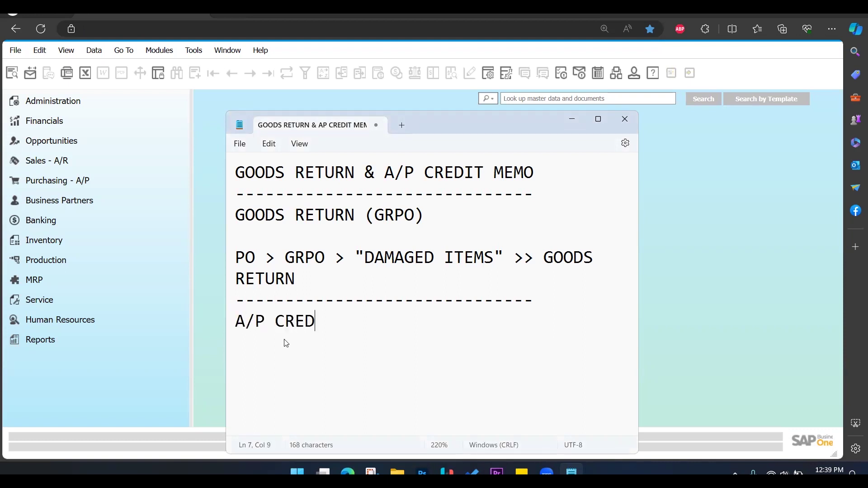
{"action": "type", "text": "IT MEMO "}
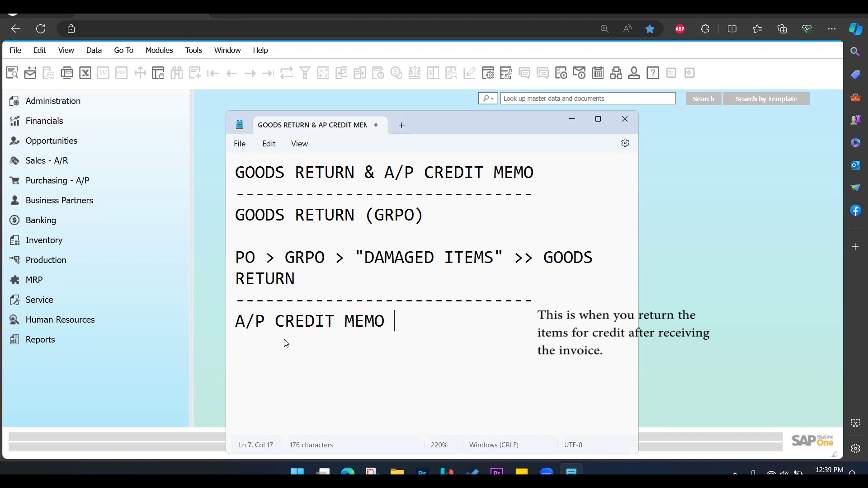
{"action": "type", "text": "(AP INVOICE)"}
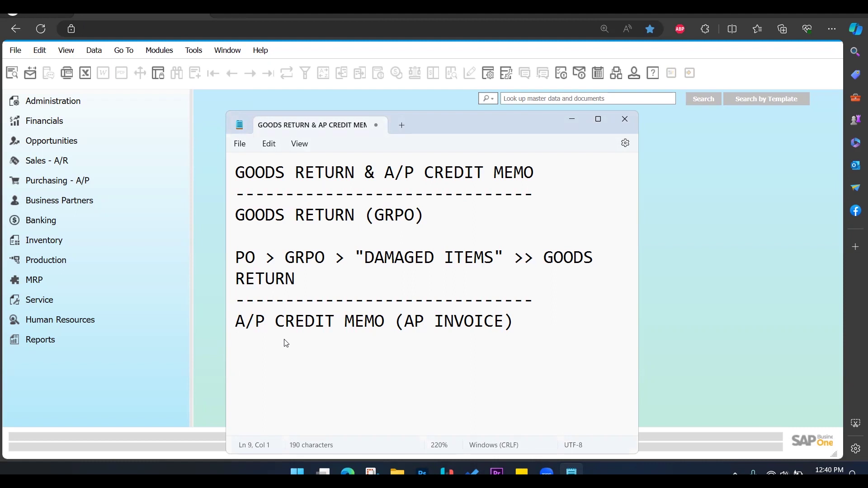
- Add the line "A/P INVOICE > CREDIT MEMO" below the A/P credit memo heading in the notes
{"action": "type", "text": "A/p"}
{"action": "key", "text": "BackSpace"}
{"action": "key", "text": "BackSpace"}
{"action": "type", "text": "P INVOICE -"}
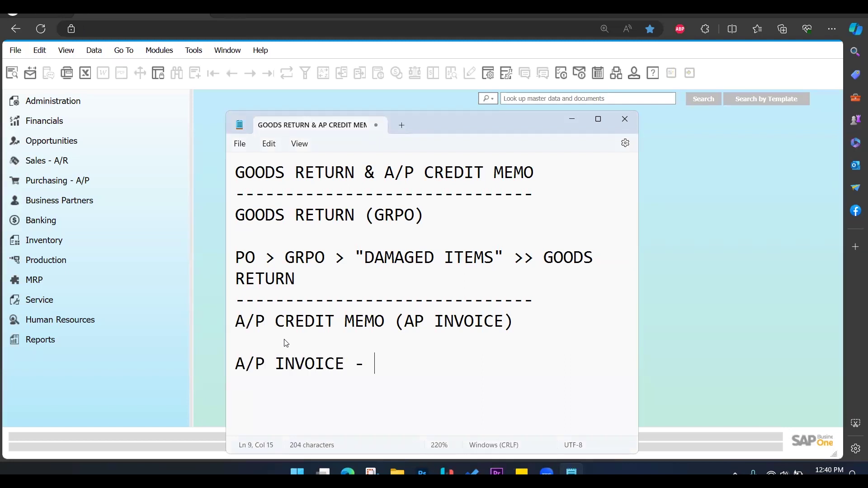
{"action": "type", "text": "DIUT"}
{"action": "key", "text": "BackSpace"}
{"action": "key", "text": "BackSpace"}
{"action": "key", "text": "BackSpace"}
{"action": "key", "text": "BackSpace"}
{"action": "key", "text": "BackSpace"}
{"action": "key", "text": "BackSpace"}
{"action": "key", "text": "BackSpace"}
{"action": "key", "text": "BackSpace"}
{"action": "key", "text": "BackSpace"}
{"action": "key", "text": "BackSpace"}
{"action": "type", "text": "."}
{"action": "type", "text": ">"}
{"action": "type", "text": " CREDIT MEMO"}
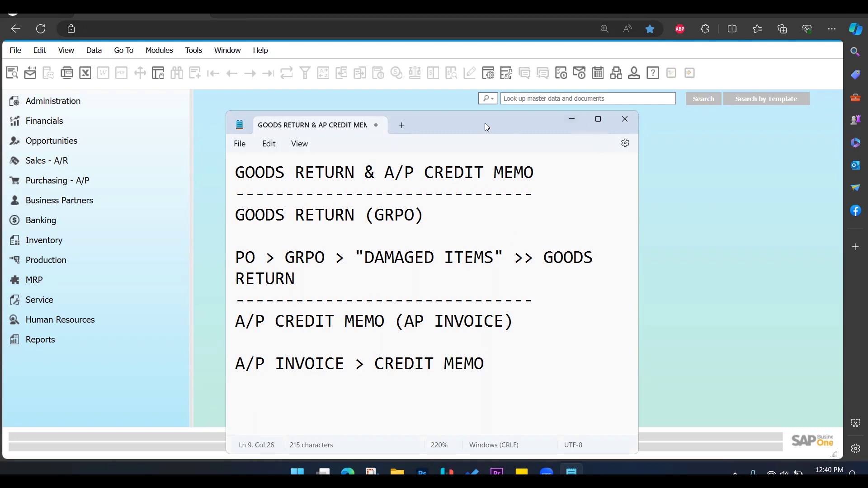
{"action": "left_click_drag", "start_coordinate": [485, 123], "coordinate": [496, 123]}
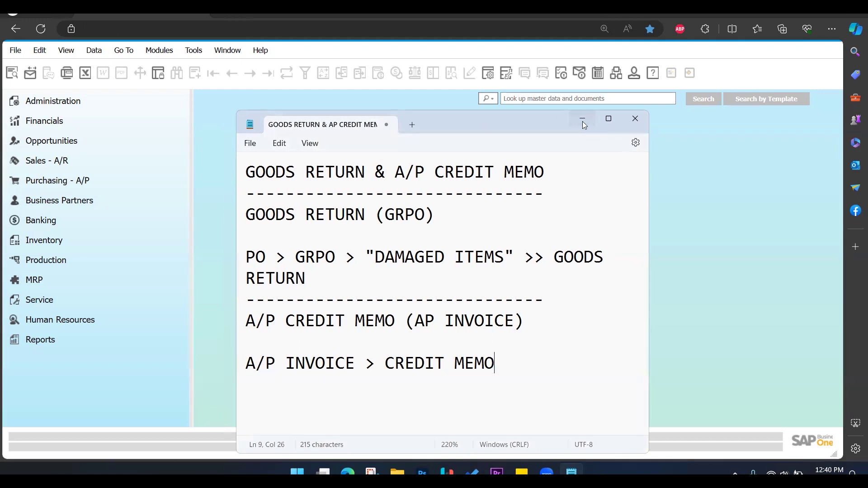
- Return to SAP Business One and start a new A/P Invoice for vendor DJ ENTERPRISES
{"action": "left_click", "coordinate": [582, 121]}
{"action": "left_click", "coordinate": [95, 179]}
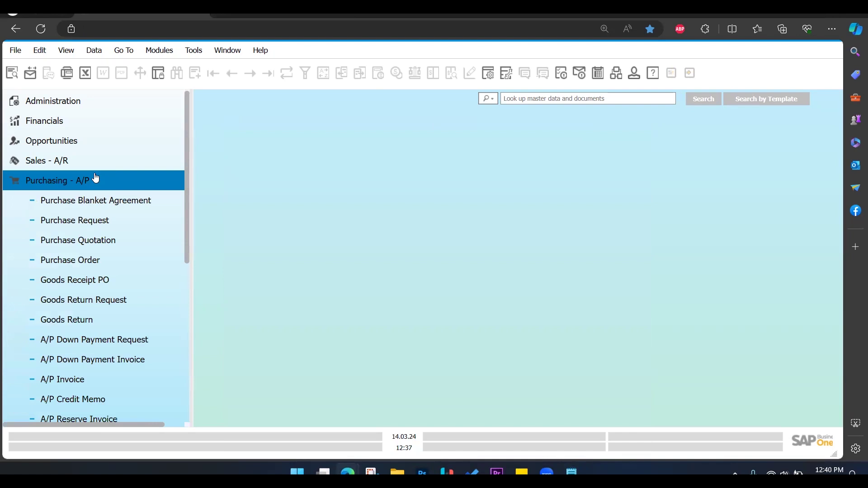
{"action": "scroll", "coordinate": [86, 294], "scroll_direction": "down", "scroll_amount": 2}
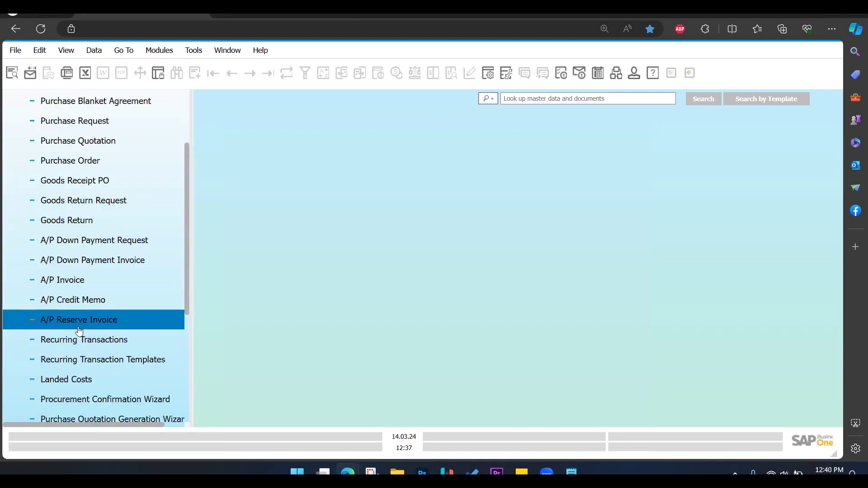
{"action": "left_click", "coordinate": [81, 287]}
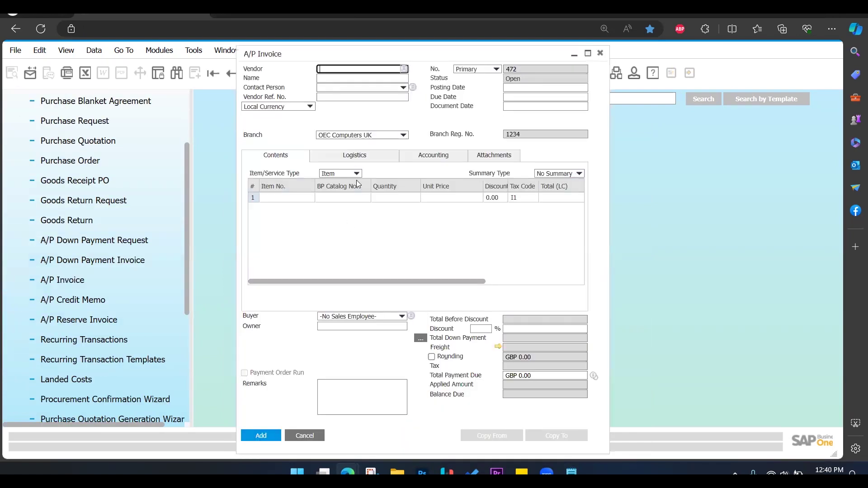
{"action": "left_click_drag", "start_coordinate": [303, 57], "coordinate": [326, 60]}
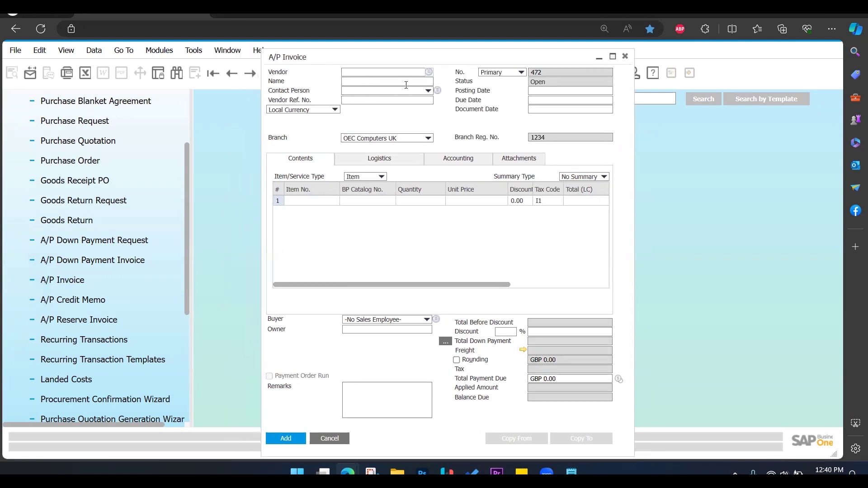
{"action": "left_click", "coordinate": [429, 72]}
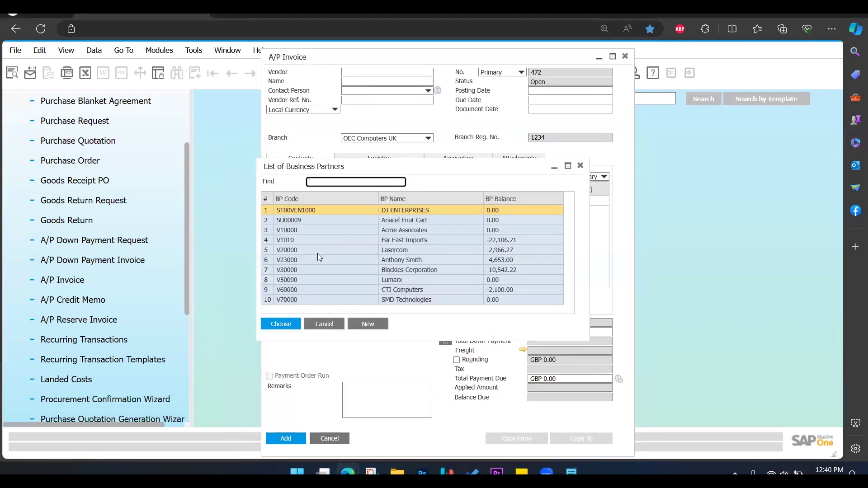
{"action": "left_click", "coordinate": [285, 322]}
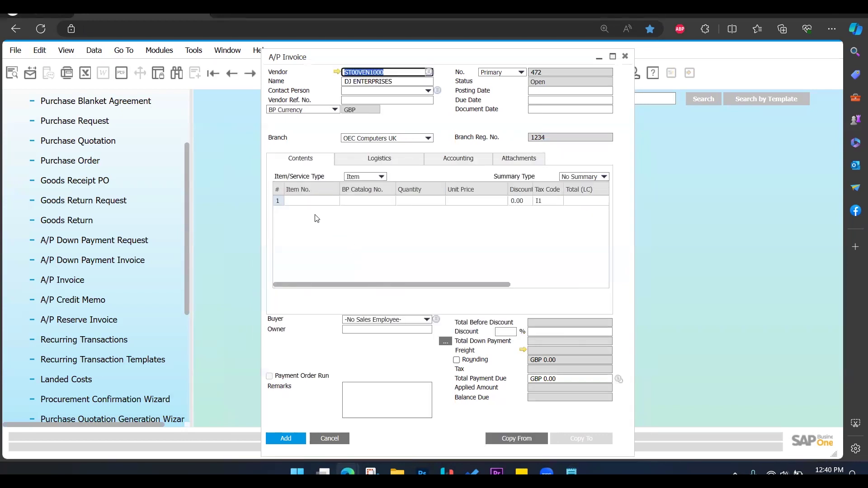
- Enter item ST00ITM1001 (KEYBOARD) on the invoice's first row with a quantity of 50
{"action": "left_click", "coordinate": [308, 199]}
{"action": "left_click", "coordinate": [335, 202]}
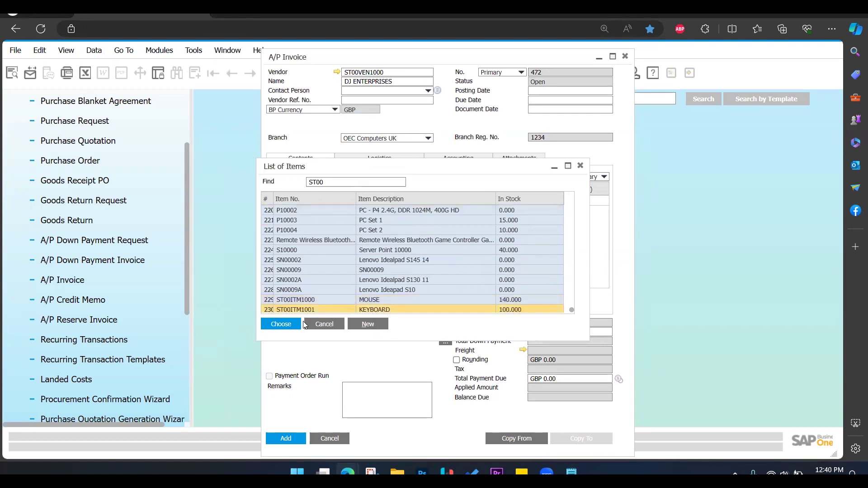
{"action": "left_click", "coordinate": [285, 324]}
{"action": "left_click", "coordinate": [411, 201]}
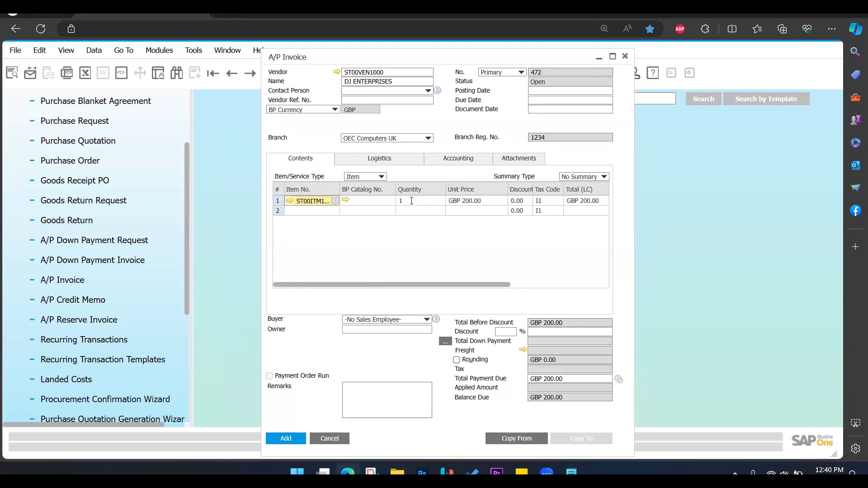
{"action": "type", "text": "50.000"}
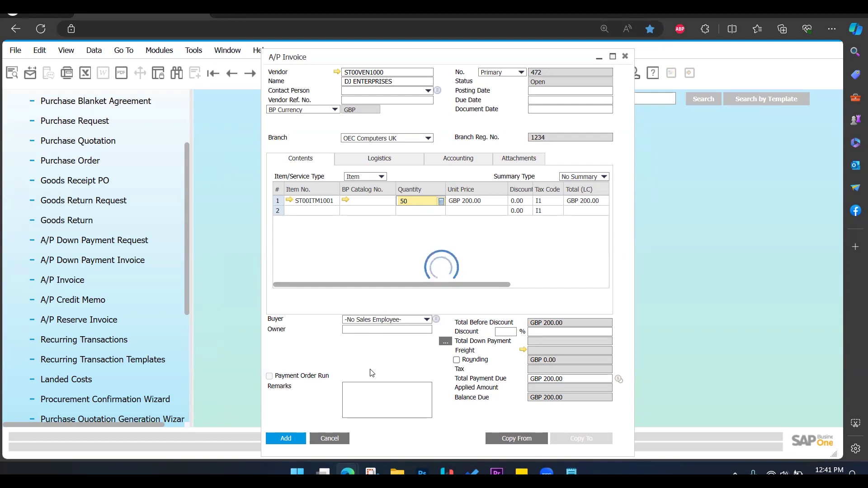
- Set the invoice's posting date to 14.03.24 and add the invoice
{"action": "left_click", "coordinate": [286, 442]}
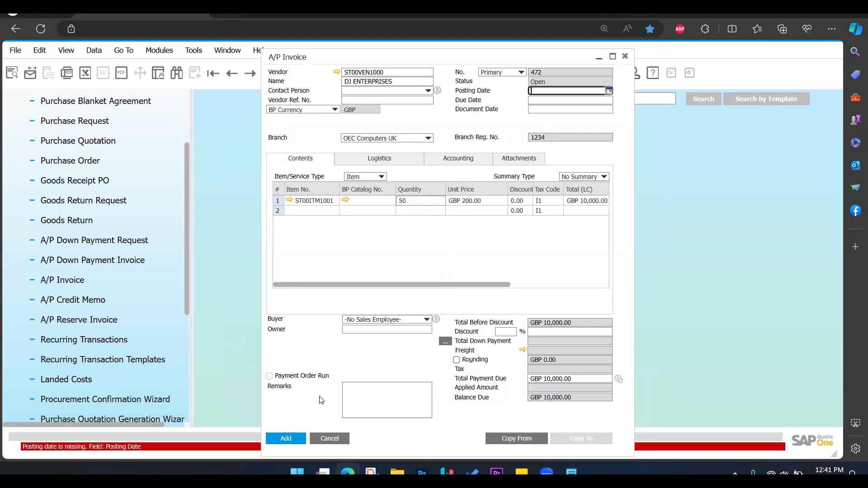
{"action": "left_click", "coordinate": [542, 89]}
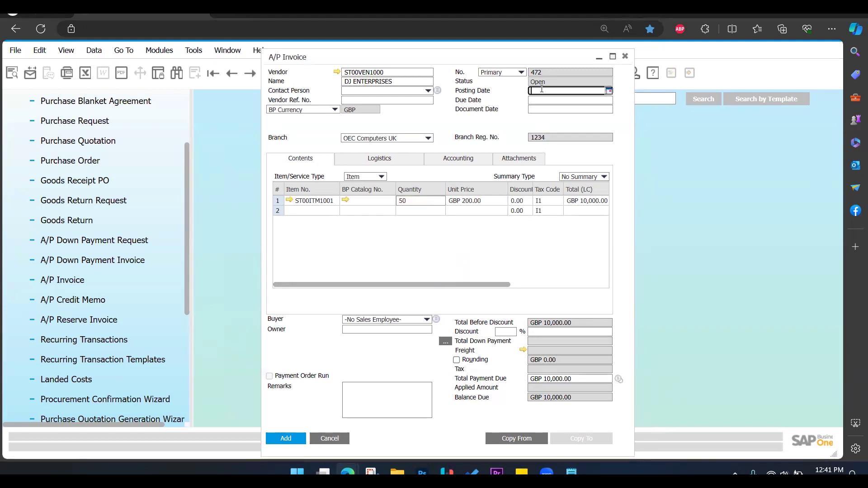
{"action": "type", "text": "*"}
{"action": "key", "text": "Tab"}
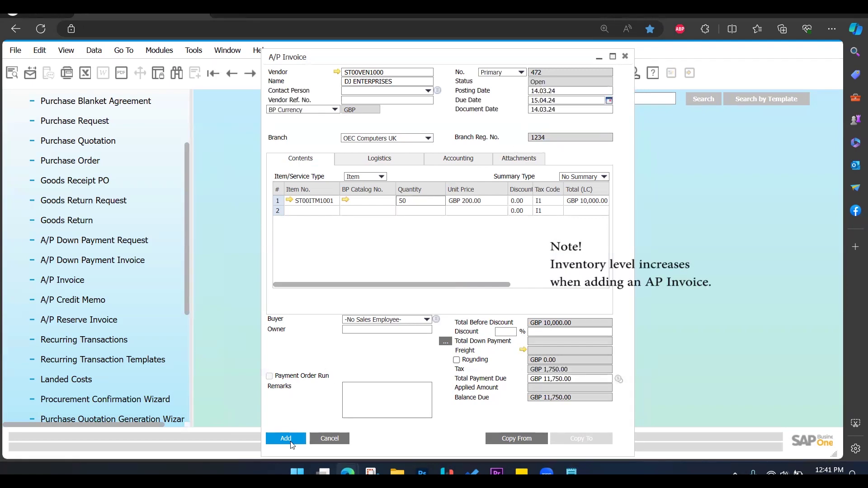
{"action": "left_click", "coordinate": [285, 440]}
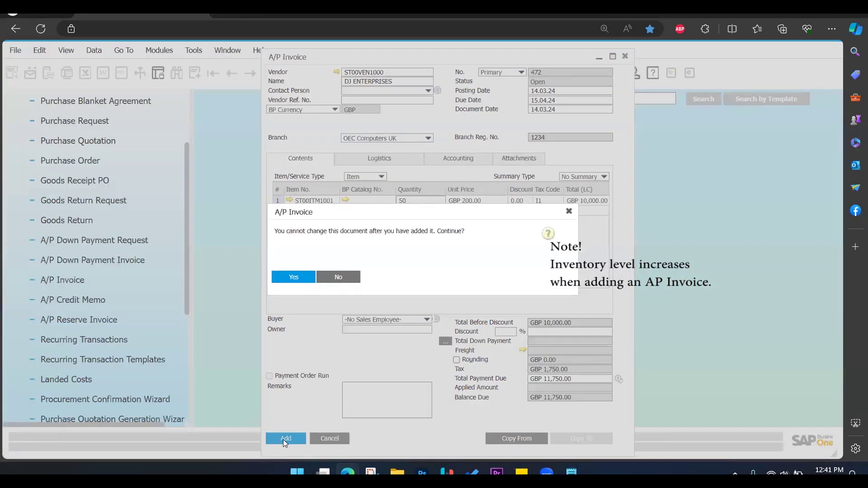
{"action": "left_click", "coordinate": [294, 278]}
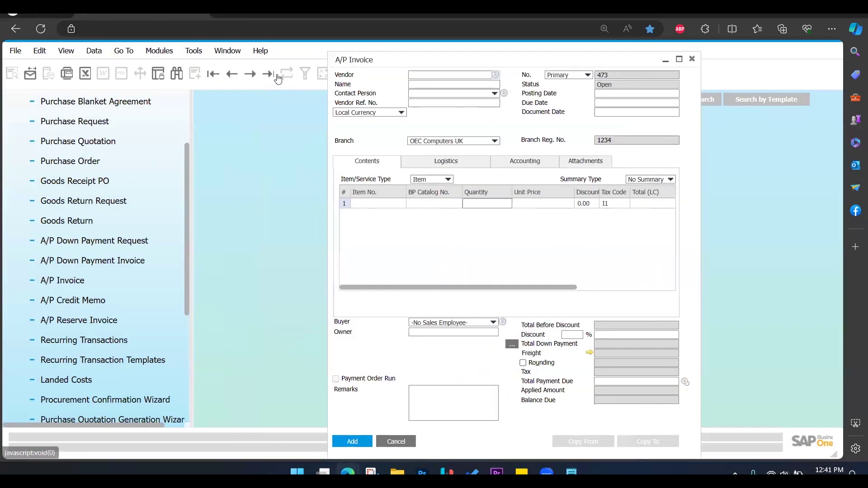
- Open the most recently added A/P invoice and copy it to an A/P Credit Memo
{"action": "left_click", "coordinate": [269, 75]}
{"action": "left_click_drag", "start_coordinate": [351, 59], "coordinate": [301, 57]}
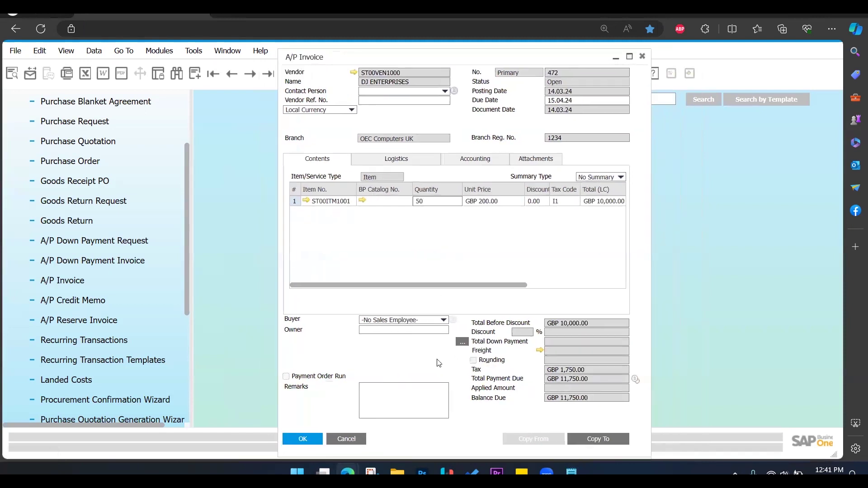
{"action": "right_click", "coordinate": [421, 365]}
{"action": "left_click", "coordinate": [472, 422]}
{"action": "left_click", "coordinate": [593, 442]}
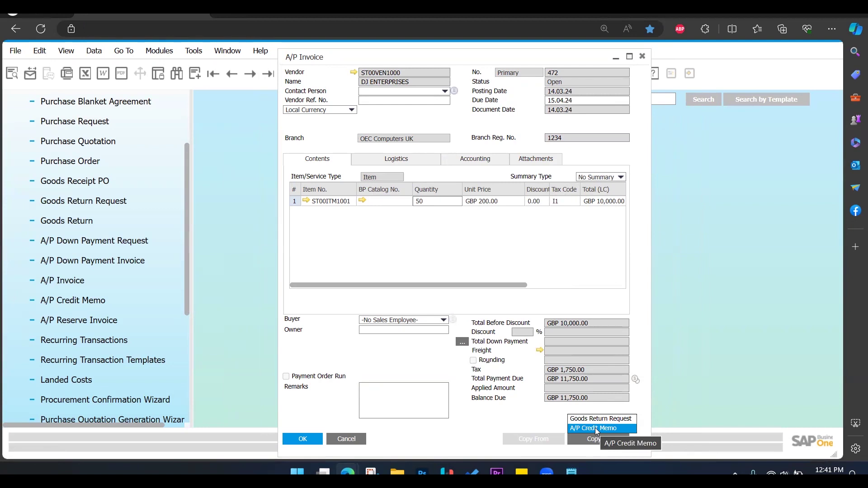
{"action": "left_click", "coordinate": [595, 428]}
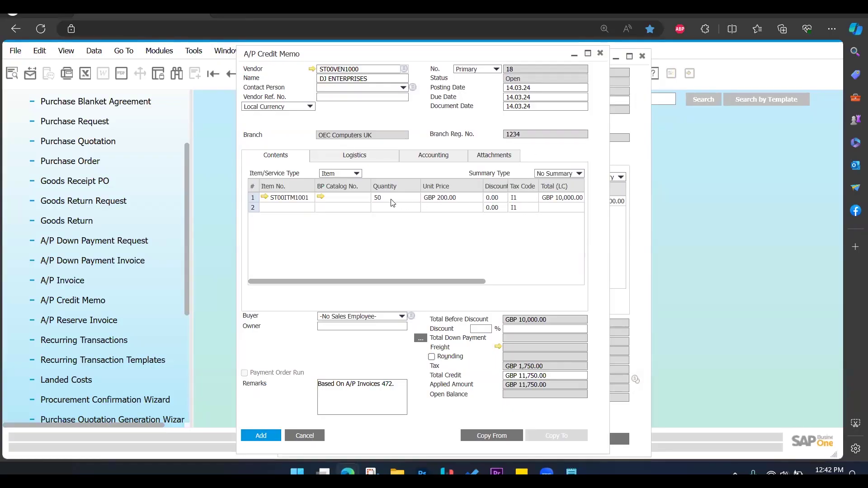
- Set the keyboard quantity on the credit memo to 10, add the memo, and close the credit memo and invoice
{"action": "left_click", "coordinate": [392, 198]}
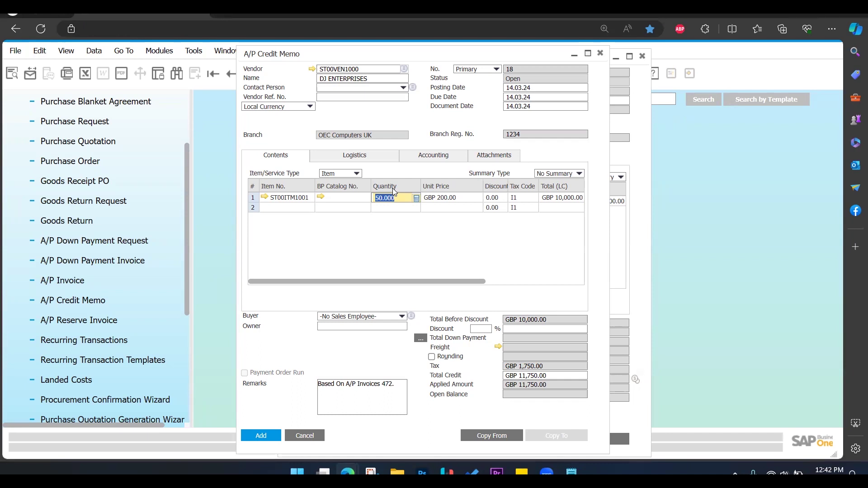
{"action": "key", "text": "BackSpace"}
{"action": "key", "text": "Tab"}
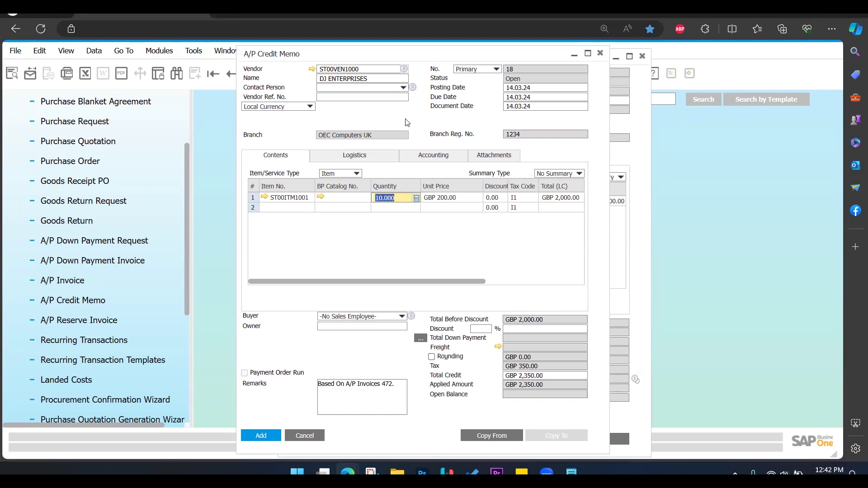
{"action": "left_click", "coordinate": [261, 435]}
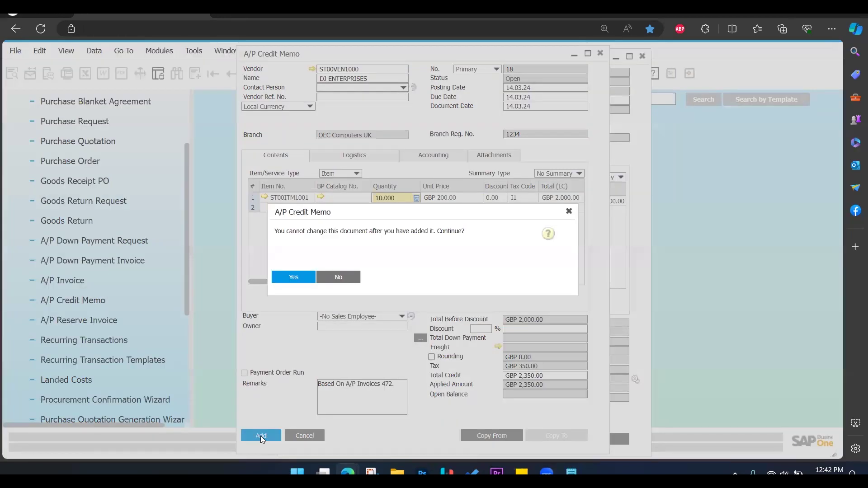
{"action": "left_click", "coordinate": [292, 275]}
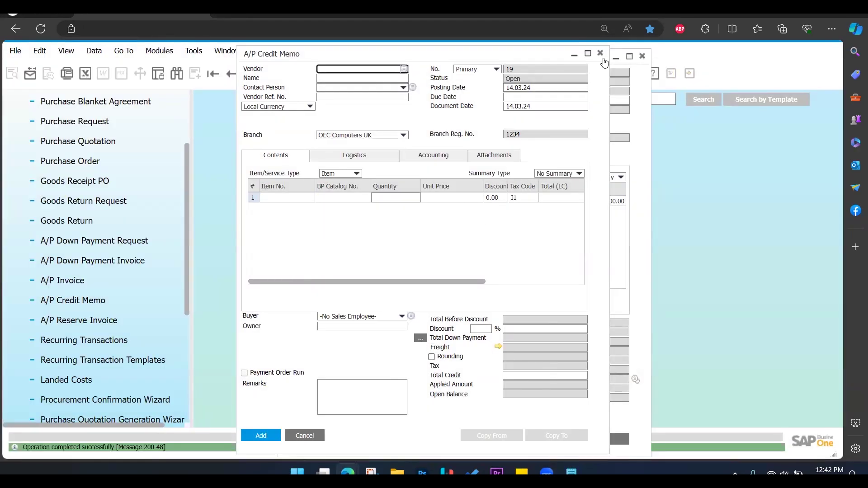
{"action": "key", "text": "Escape"}
{"action": "left_click", "coordinate": [642, 56]}
- Start an outgoing payment to vendor DJ ENTERPRISES and select its open invoice for payment
{"action": "left_click_drag", "start_coordinate": [185, 239], "coordinate": [186, 346]}
{"action": "scroll", "coordinate": [67, 271], "scroll_direction": "up", "scroll_amount": 5}
{"action": "left_click", "coordinate": [54, 181]}
{"action": "left_click", "coordinate": [63, 229]}
{"action": "left_click", "coordinate": [125, 282]}
{"action": "left_click", "coordinate": [147, 301]}
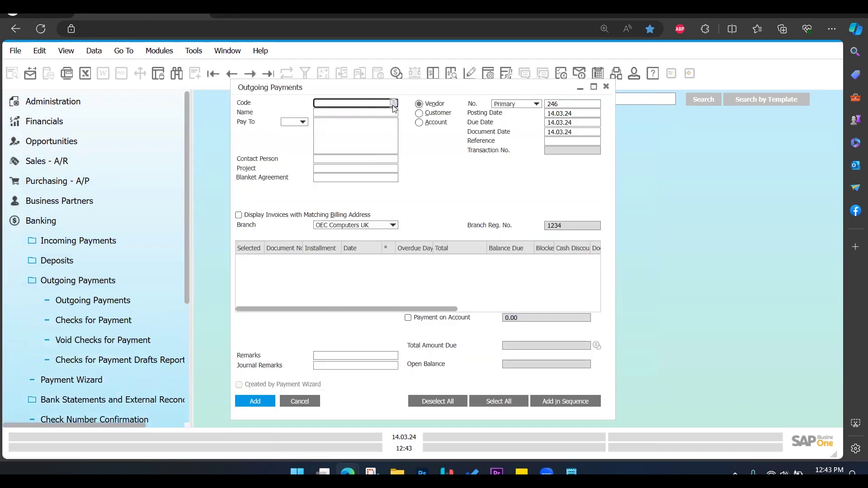
{"action": "left_click", "coordinate": [393, 104]}
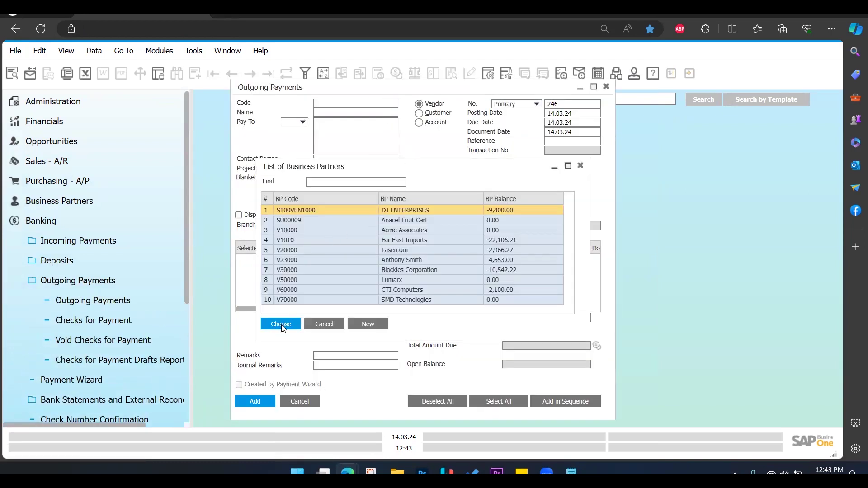
{"action": "left_click", "coordinate": [282, 323]}
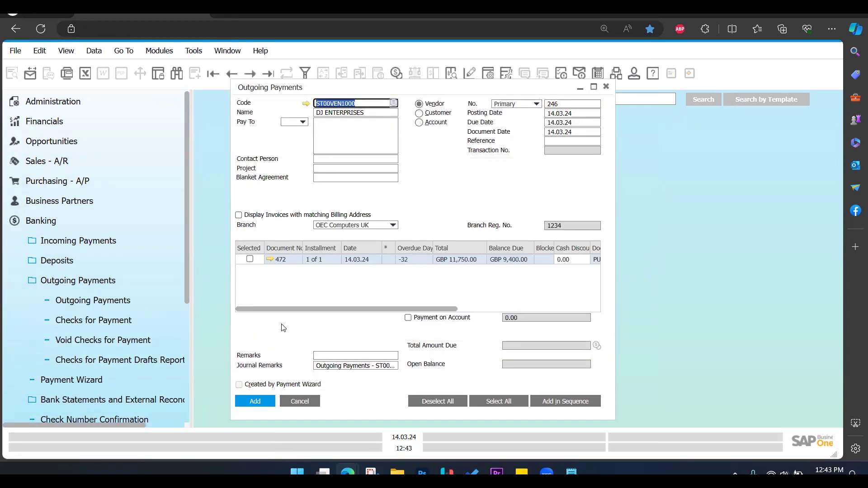
{"action": "left_click", "coordinate": [250, 260]}
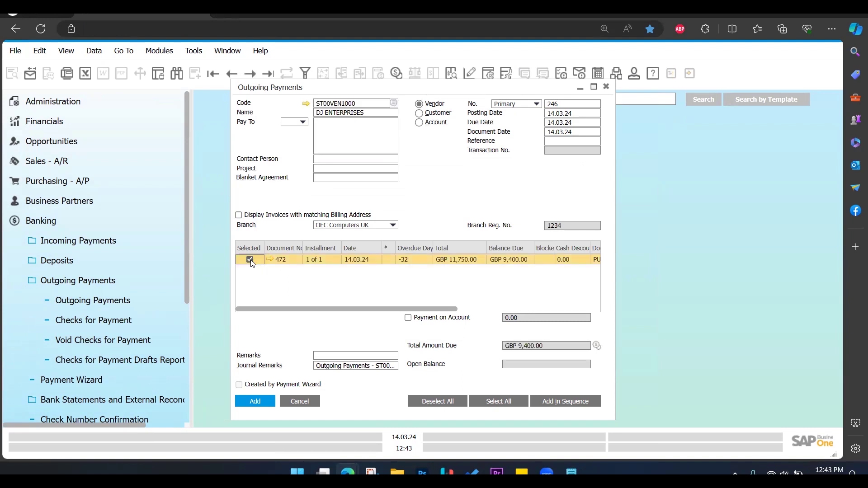
- Pay the full GBP 9,400.00 in cash from the Petty Cash G/L account and add the outgoing payment
{"action": "right_click", "coordinate": [336, 337]}
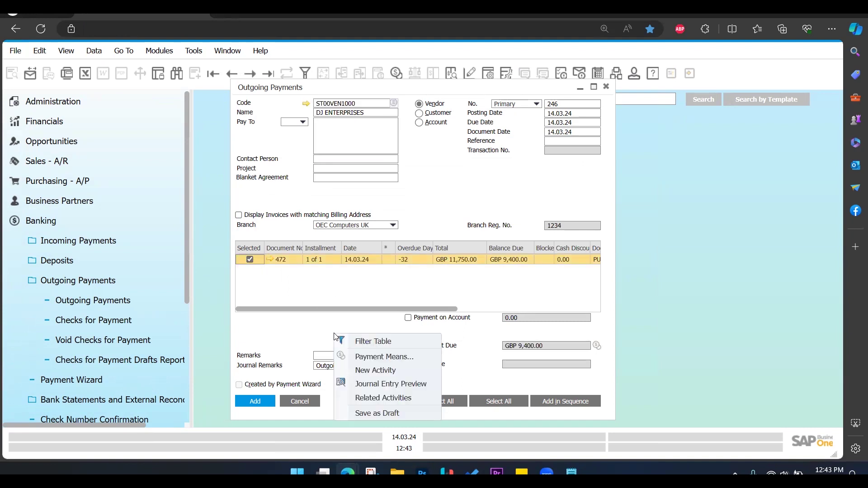
{"action": "left_click", "coordinate": [387, 356]}
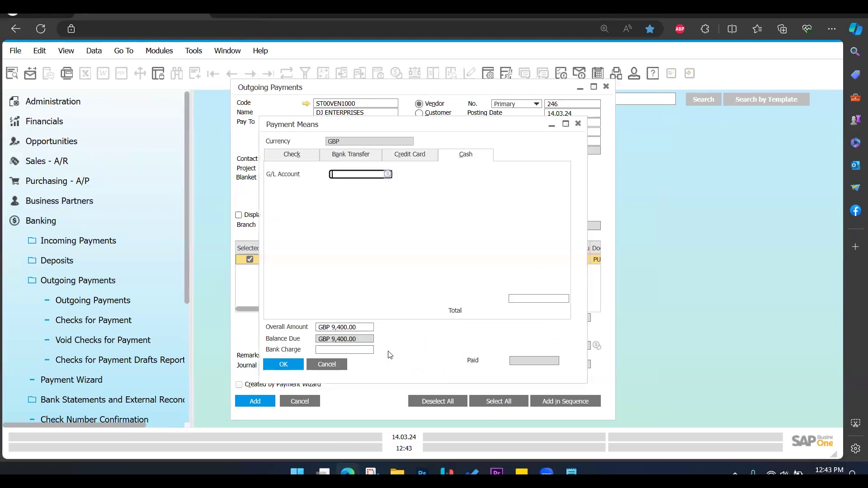
{"action": "left_click", "coordinate": [387, 175]}
{"action": "type", "text": "16"}
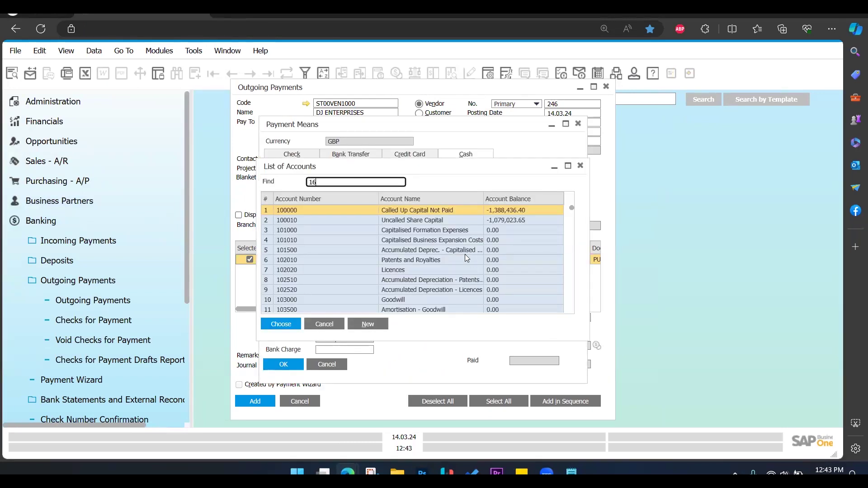
{"action": "type", "text": "0"}
{"action": "left_click", "coordinate": [281, 324]}
{"action": "left_click", "coordinate": [531, 298]}
{"action": "right_click", "coordinate": [529, 298]}
{"action": "left_click", "coordinate": [573, 305]}
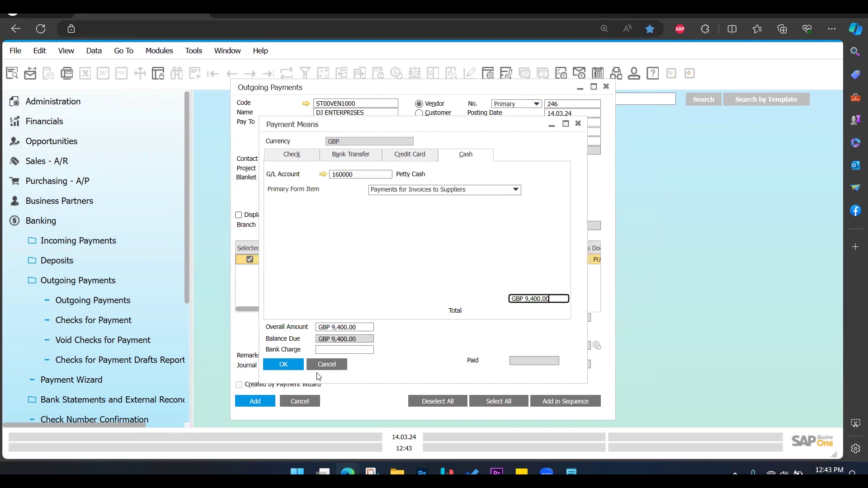
{"action": "left_click", "coordinate": [288, 364]}
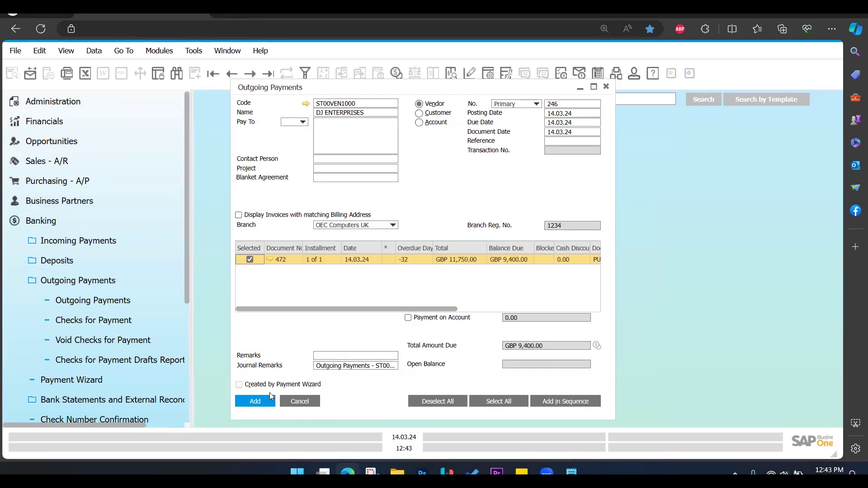
{"action": "left_click", "coordinate": [255, 401]}
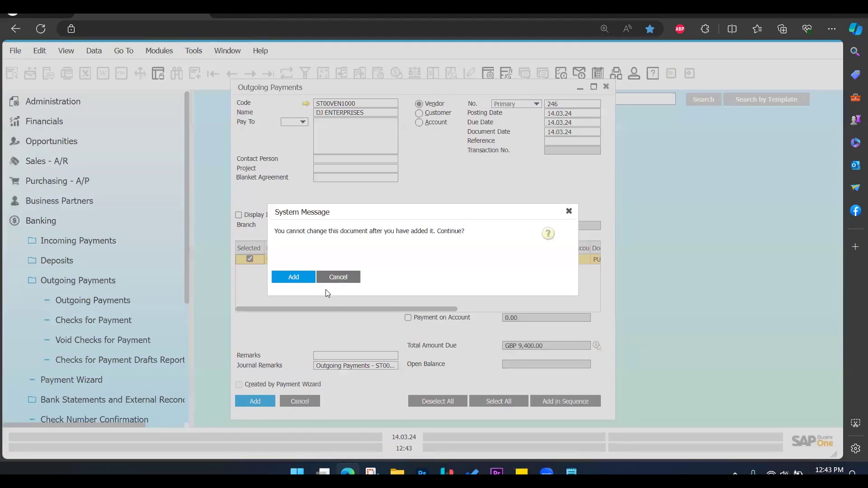
{"action": "left_click", "coordinate": [294, 279]}
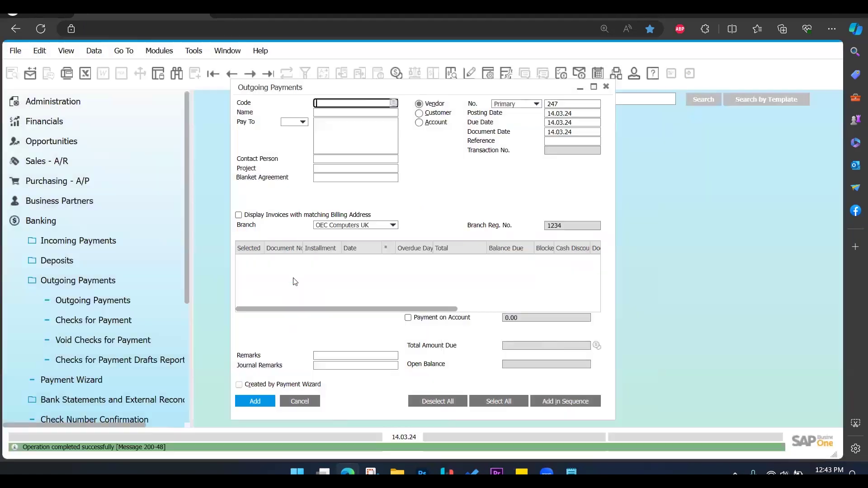
- Close the outgoing payment form and display the most recently added A/P invoice for DJ ENTERPRISES
{"action": "left_click", "coordinate": [606, 86]}
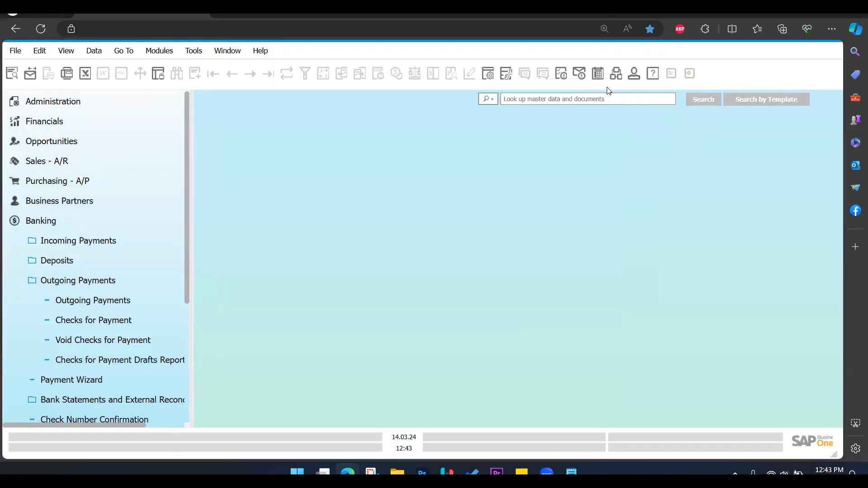
{"action": "left_click", "coordinate": [78, 241]}
{"action": "left_click", "coordinate": [83, 183]}
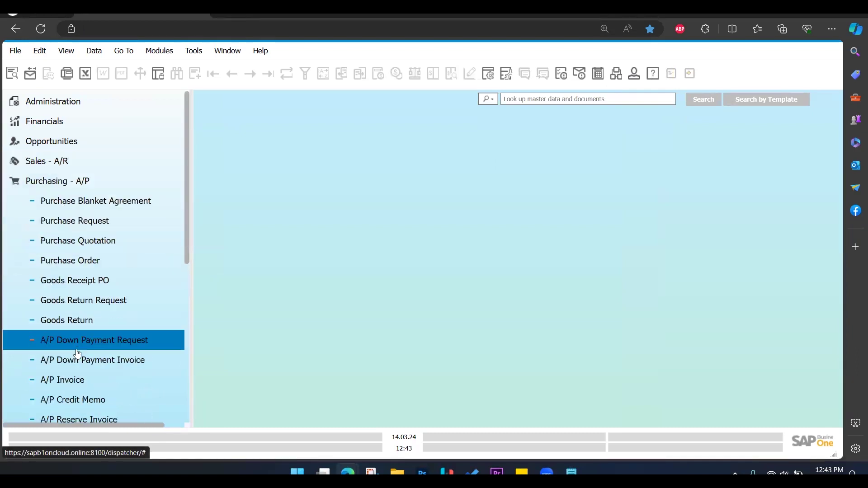
{"action": "left_click", "coordinate": [90, 389]}
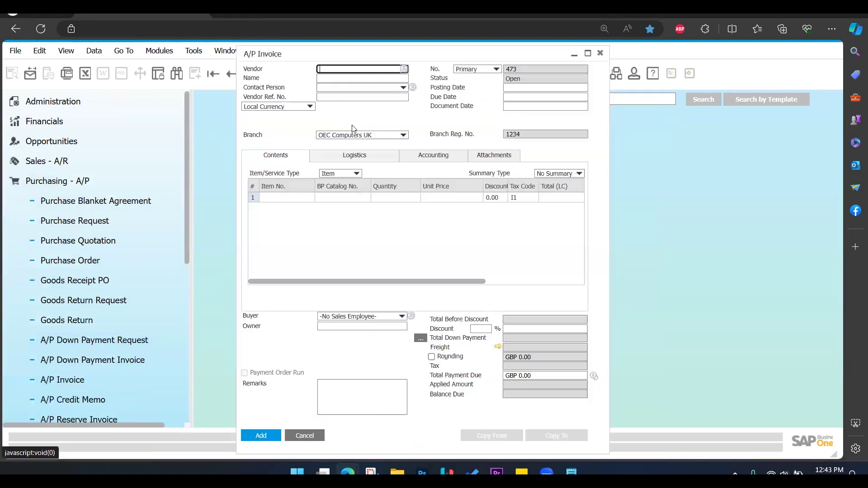
{"action": "left_click", "coordinate": [280, 78]}
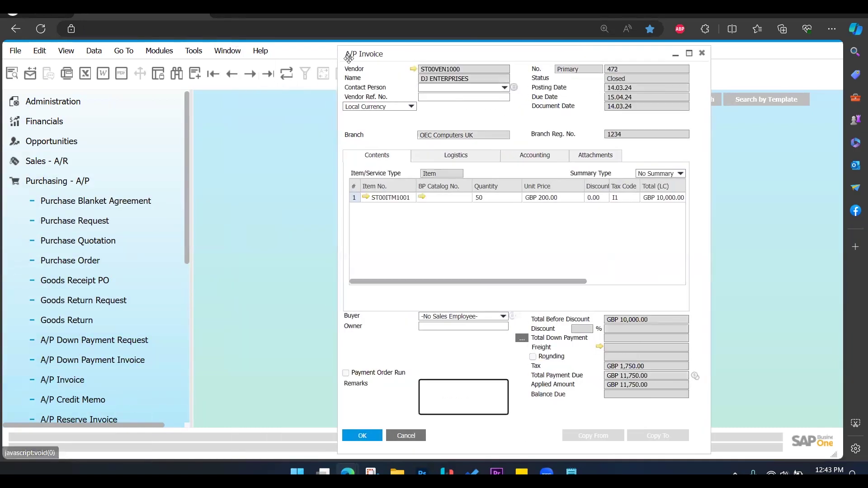
{"action": "left_click_drag", "start_coordinate": [348, 58], "coordinate": [262, 58]}
- Show the A/P invoice's Relationship Map and maximize it
{"action": "right_click", "coordinate": [409, 357]}
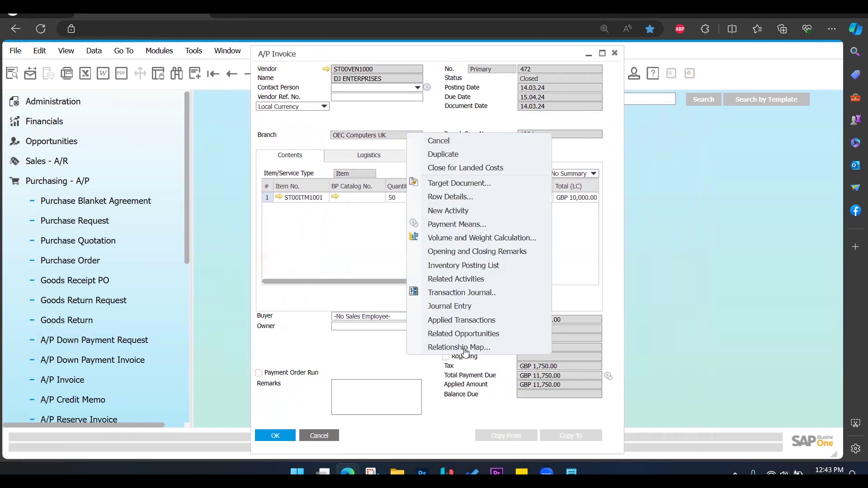
{"action": "left_click", "coordinate": [466, 347]}
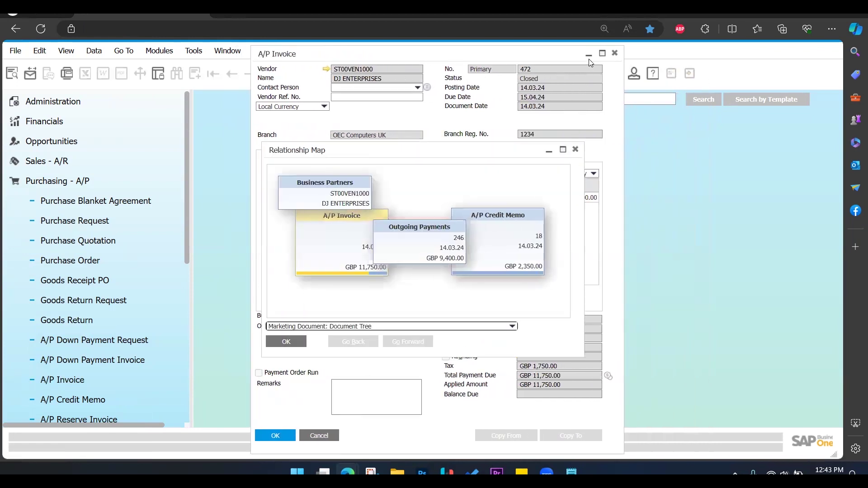
{"action": "left_click", "coordinate": [563, 150]}
- Spread the invoice, outgoing payment and credit memo boxes apart on the map to examine their links and totals, and minimize the map
{"action": "left_click_drag", "start_coordinate": [430, 254], "coordinate": [448, 171]}
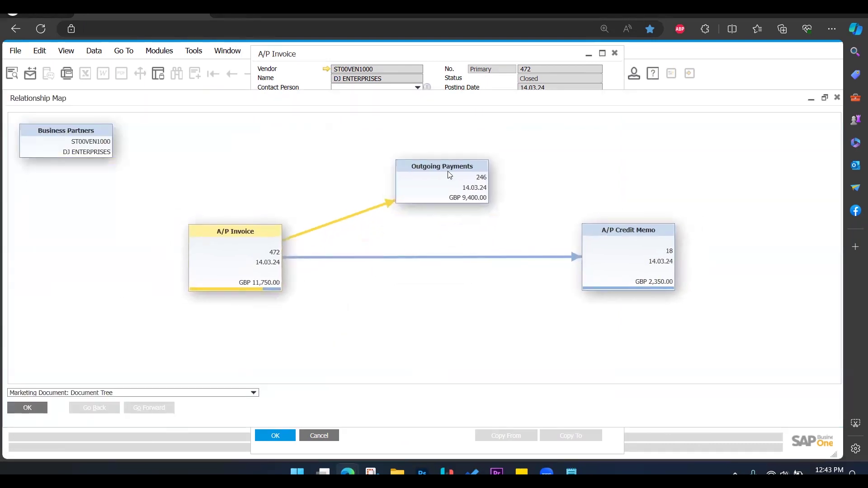
{"action": "left_click_drag", "start_coordinate": [246, 266], "coordinate": [343, 246]}
{"action": "left_click_drag", "start_coordinate": [638, 273], "coordinate": [435, 284]}
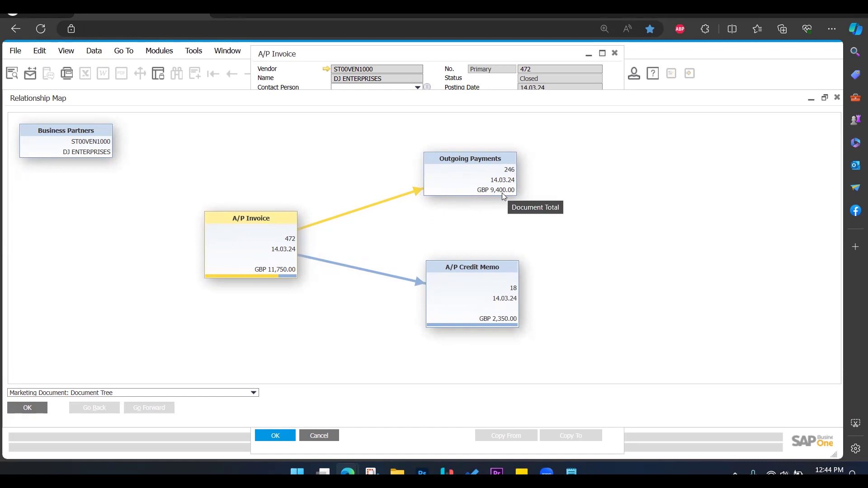
{"action": "mouse_move", "coordinate": [472, 306]}
{"action": "left_mouse_down"}
{"action": "mouse_move", "coordinate": [462, 309]}
{"action": "mouse_move", "coordinate": [474, 318]}
{"action": "left_mouse_up"}
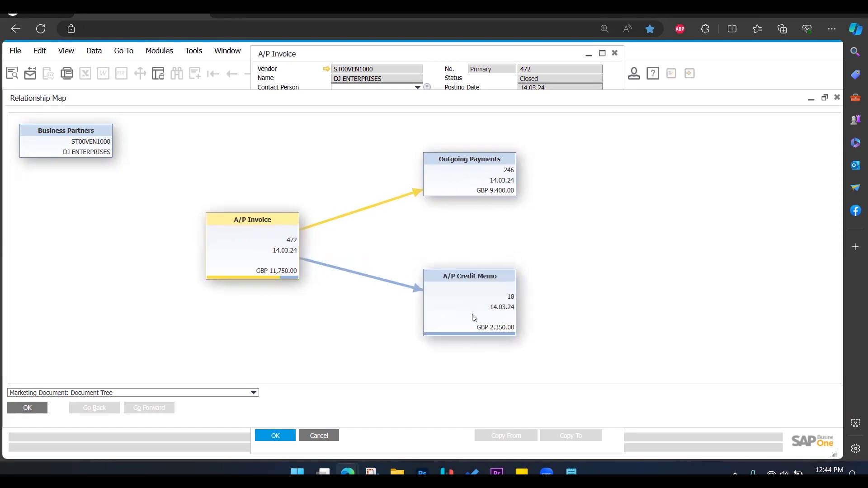
{"action": "left_click", "coordinate": [813, 100]}
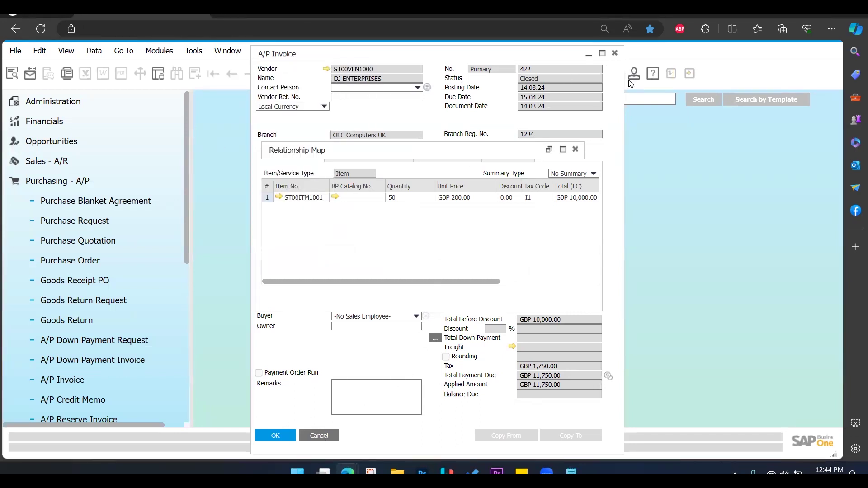
- Look up items starting with "st00" in the Item Master Data and highlight the KEYBOARD item to check its stock
{"action": "scroll", "coordinate": [87, 277], "scroll_direction": "down", "scroll_amount": 3}
{"action": "scroll", "coordinate": [68, 316], "scroll_direction": "up", "scroll_amount": 3}
{"action": "left_click", "coordinate": [77, 182]}
{"action": "left_click", "coordinate": [57, 242]}
{"action": "left_click", "coordinate": [73, 261]}
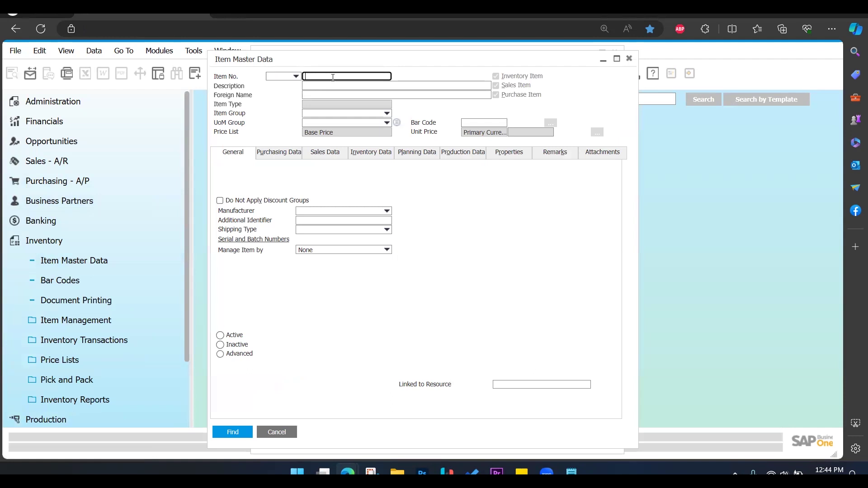
{"action": "type", "text": "00"}
{"action": "key", "text": "Tab"}
{"action": "key", "text": "Down"}
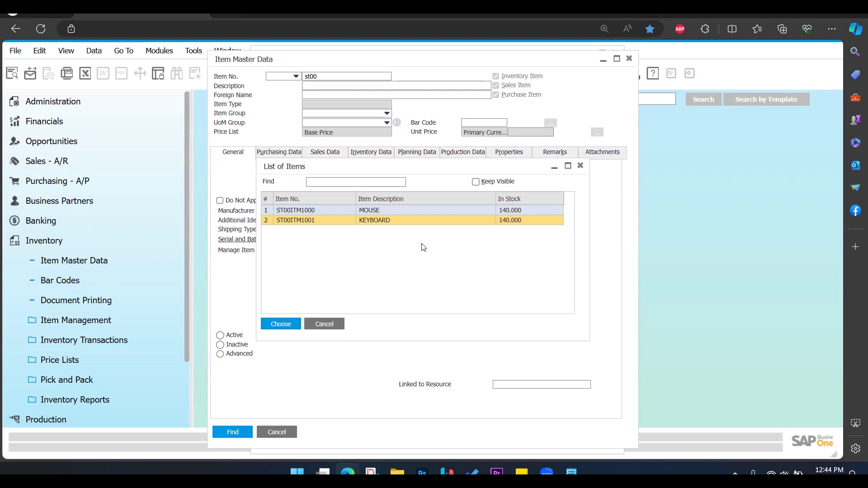
- Switch to the Notepad notes on goods return and A/P credit memo, review the process flow, and minimize them
{"action": "left_click", "coordinate": [572, 472]}
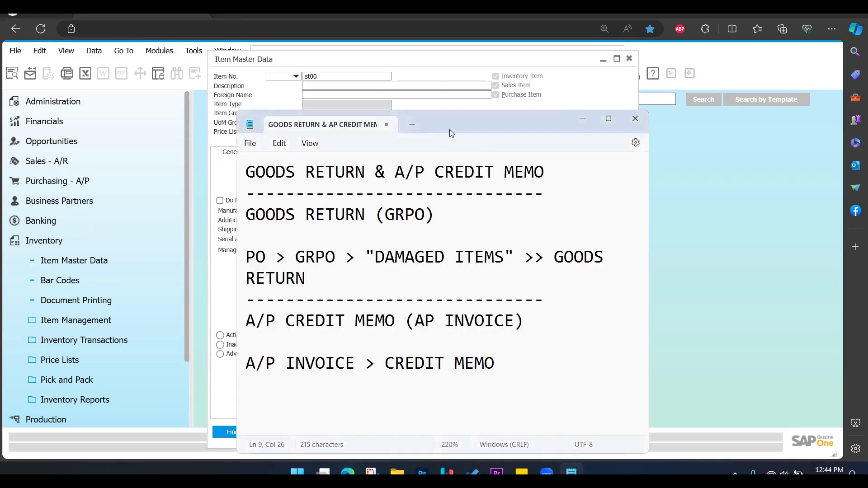
{"action": "left_click_drag", "start_coordinate": [446, 123], "coordinate": [445, 110]}
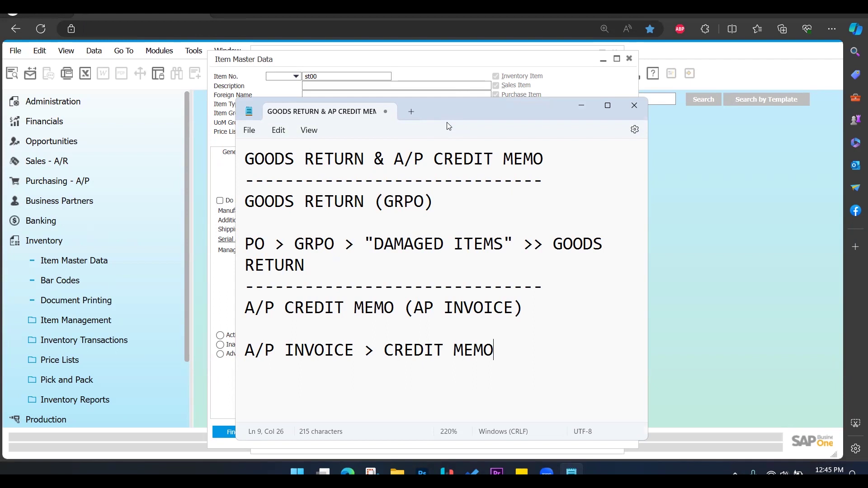
{"action": "left_click", "coordinate": [581, 106]}
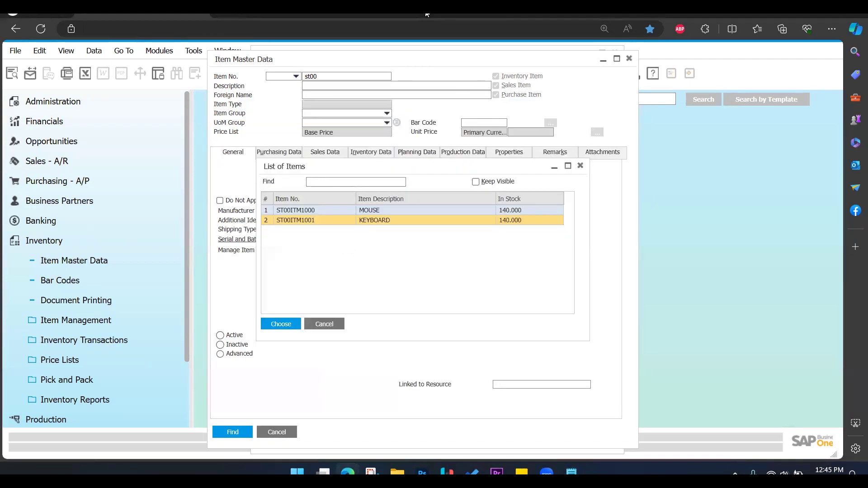